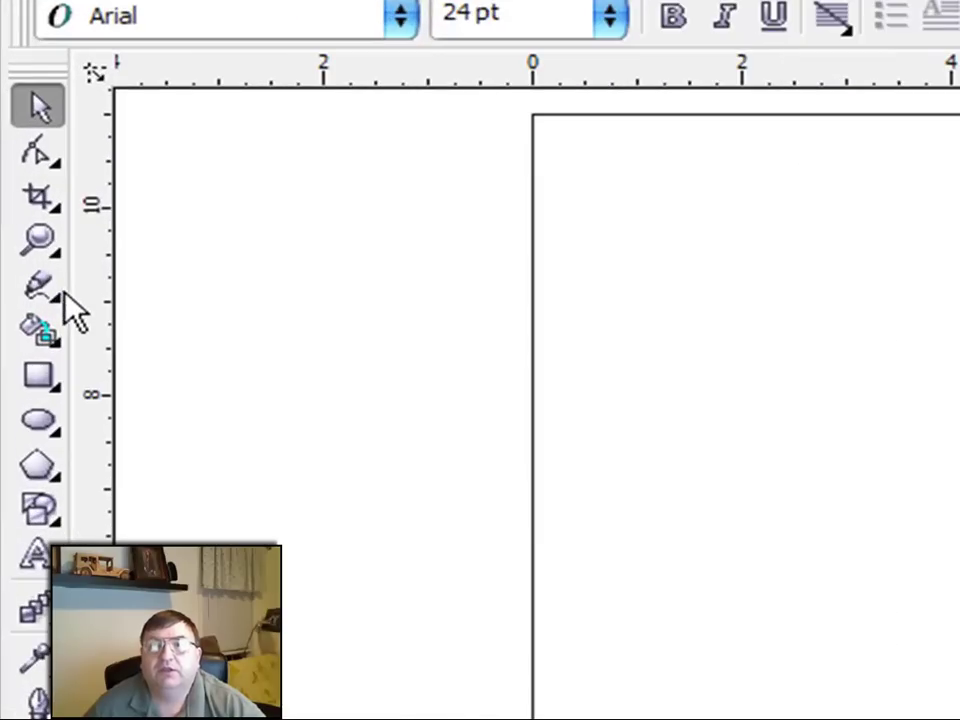
Select the Freehand Tool from the curve tools flyout
click(46, 294)
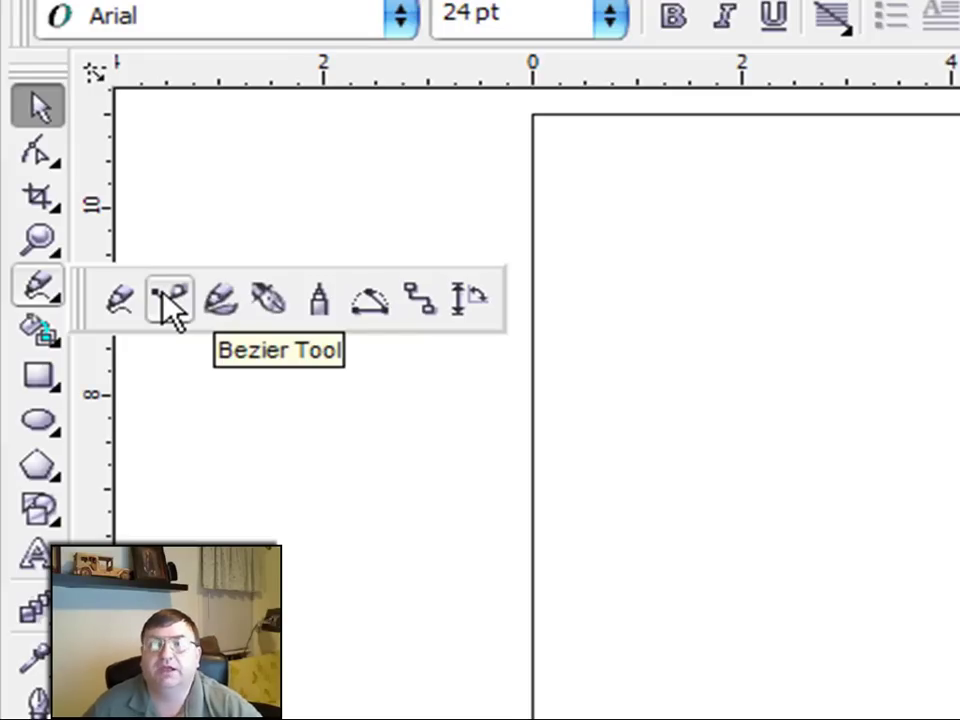
click(112, 306)
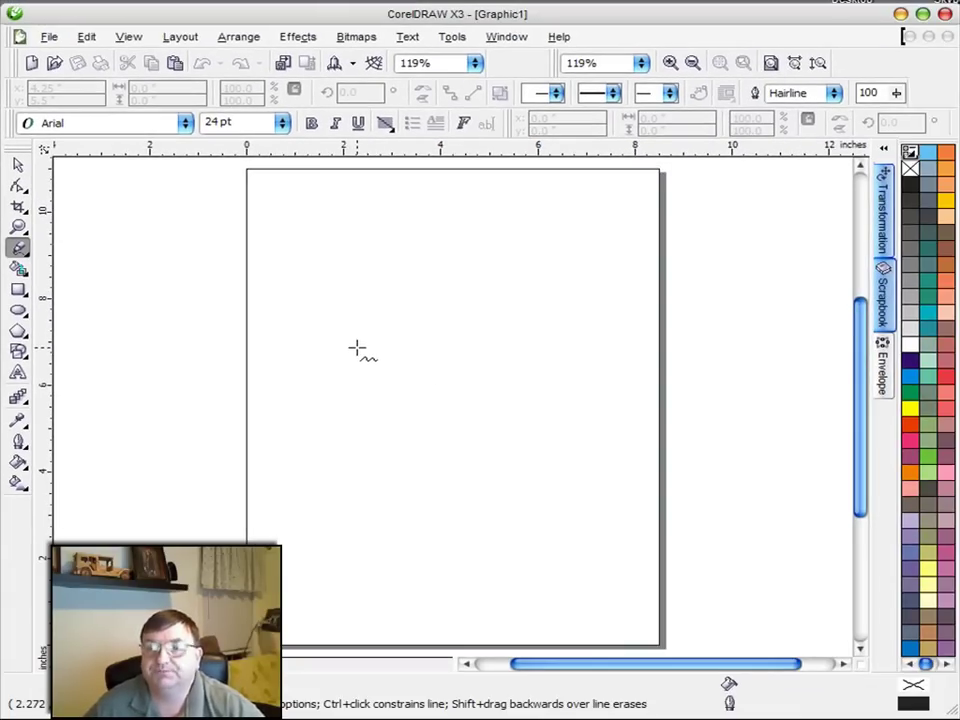
Draw a closed five-sided shape from straight Freehand edges, ending back at the start point
click(334, 268)
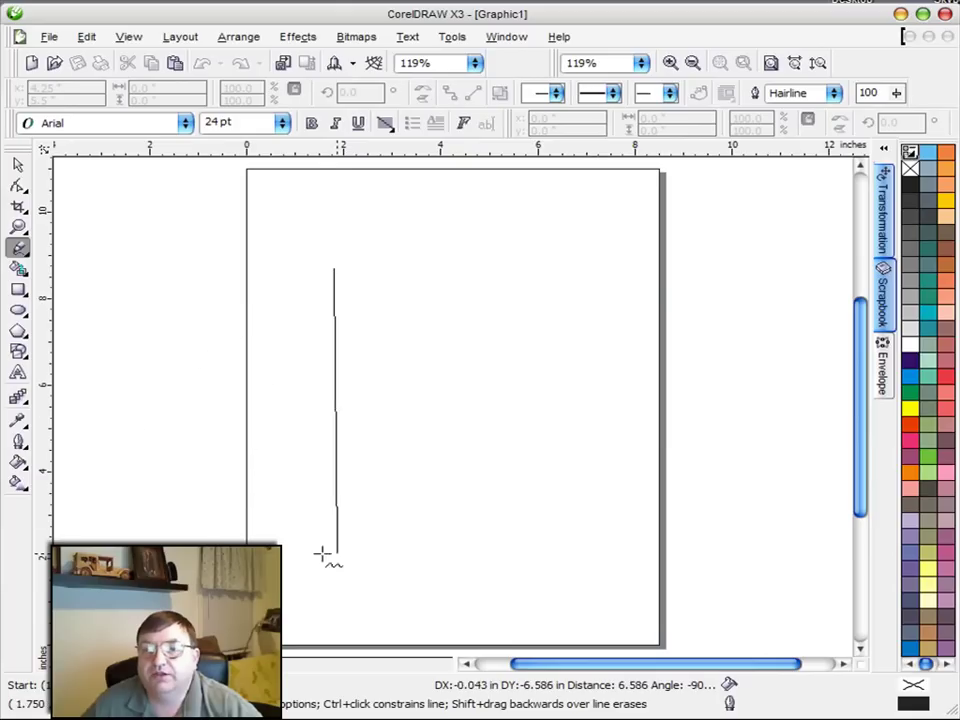
click(355, 550)
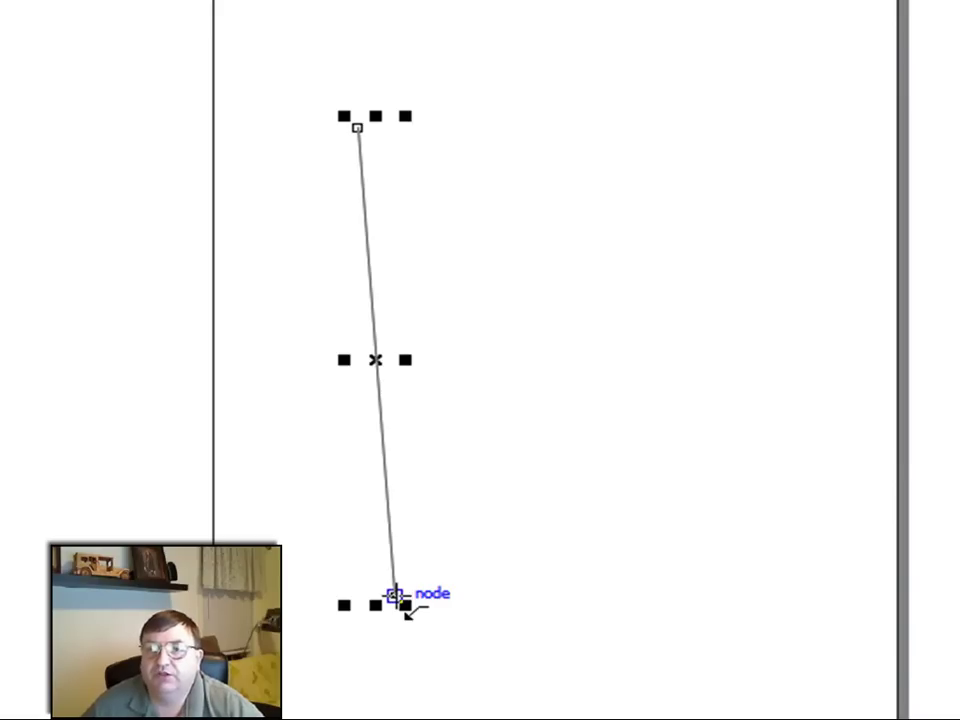
click(395, 595)
click(829, 444)
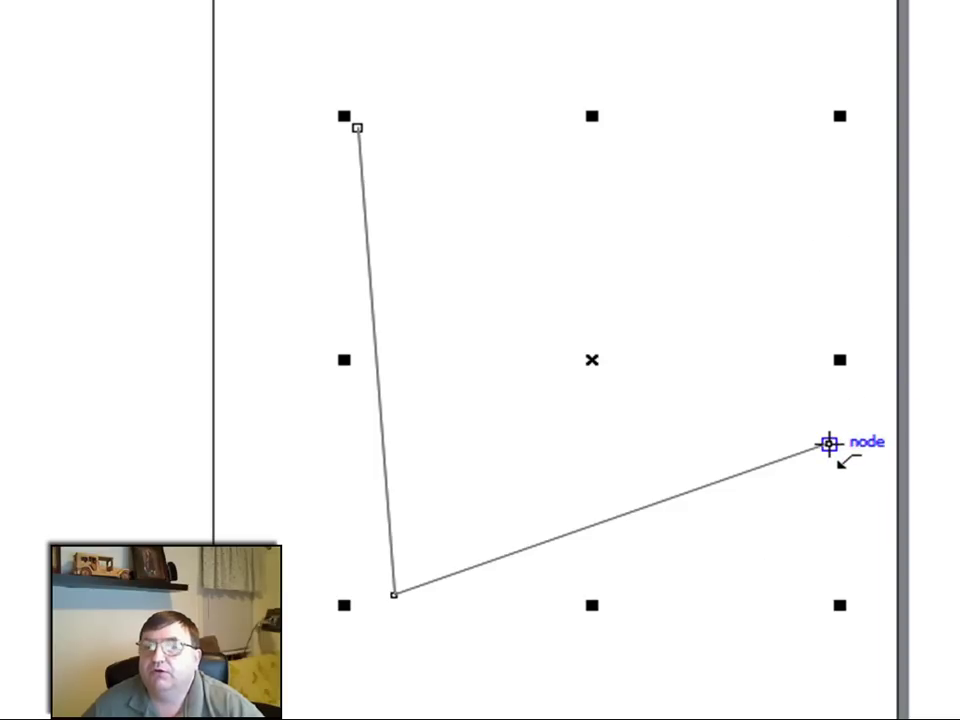
click(829, 443)
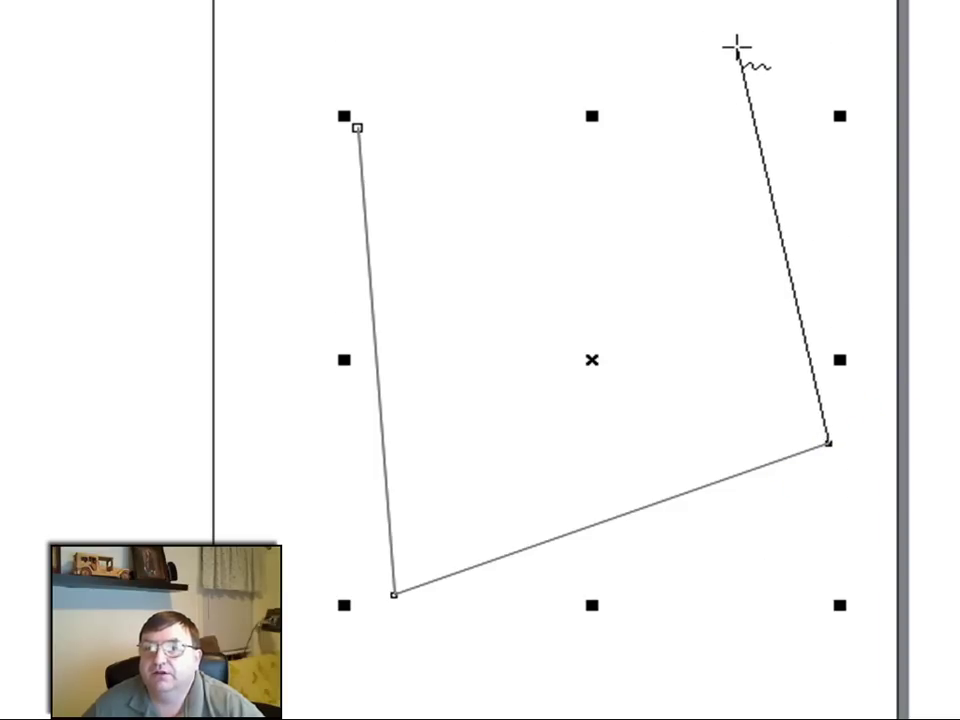
click(737, 47)
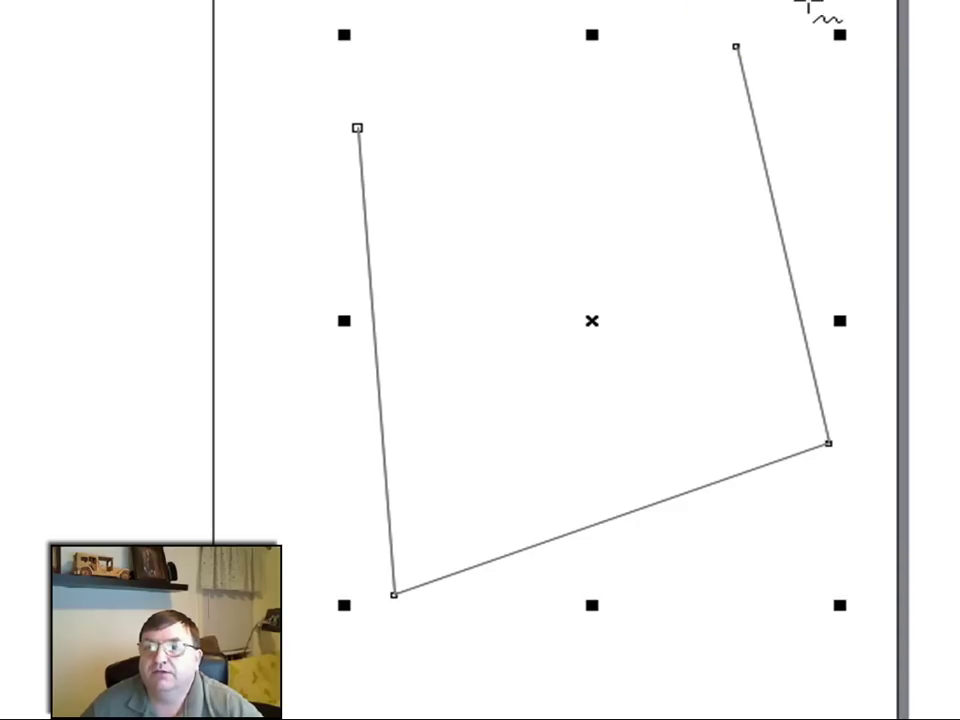
click(737, 47)
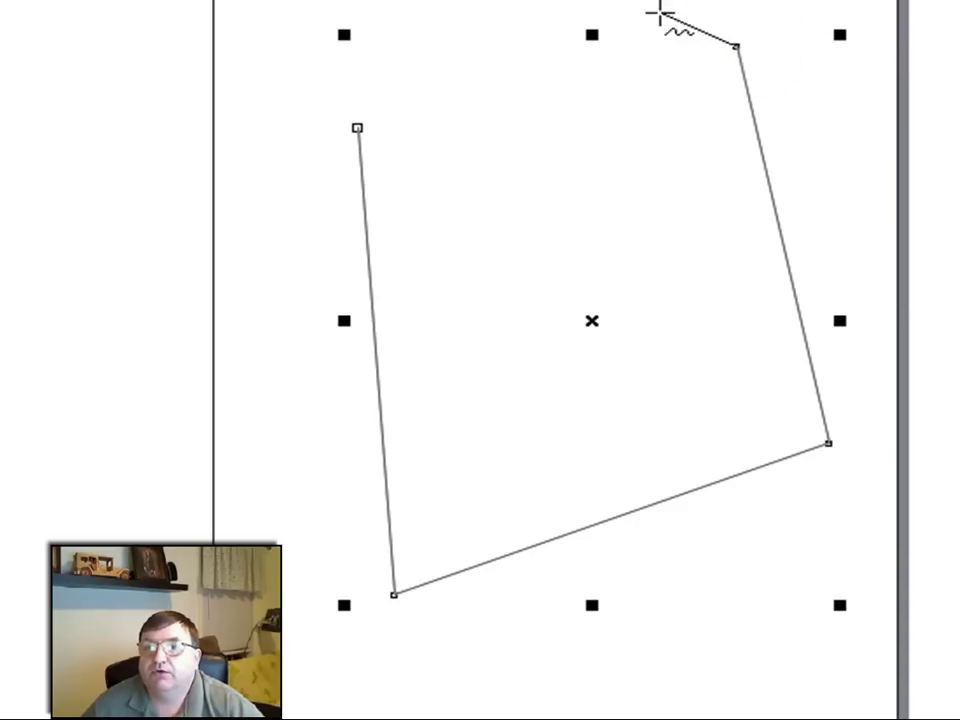
click(511, 0)
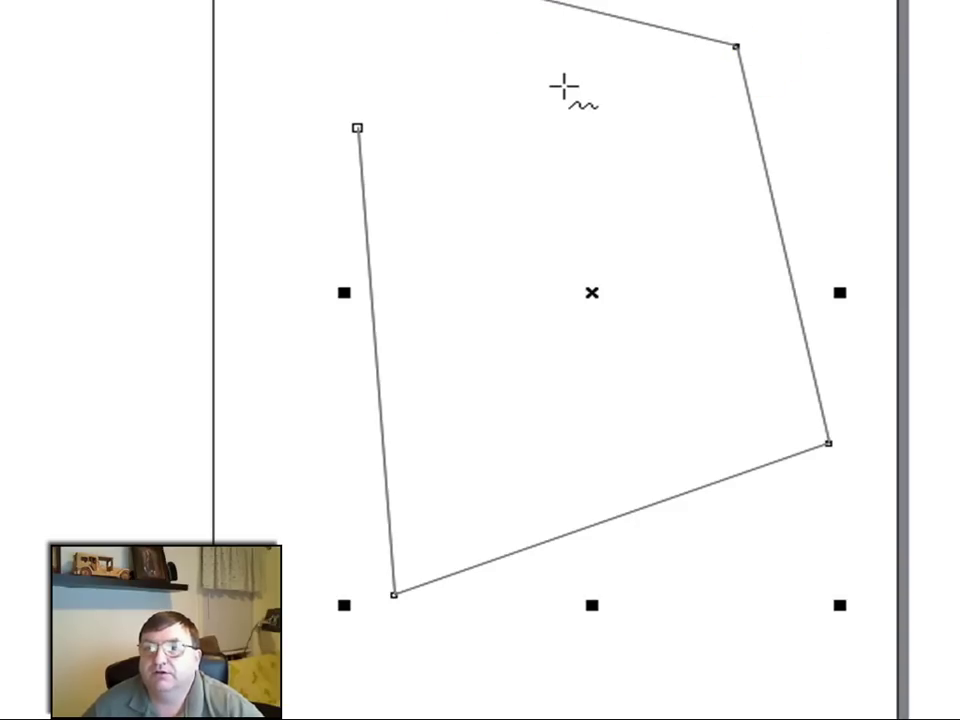
click(505, 3)
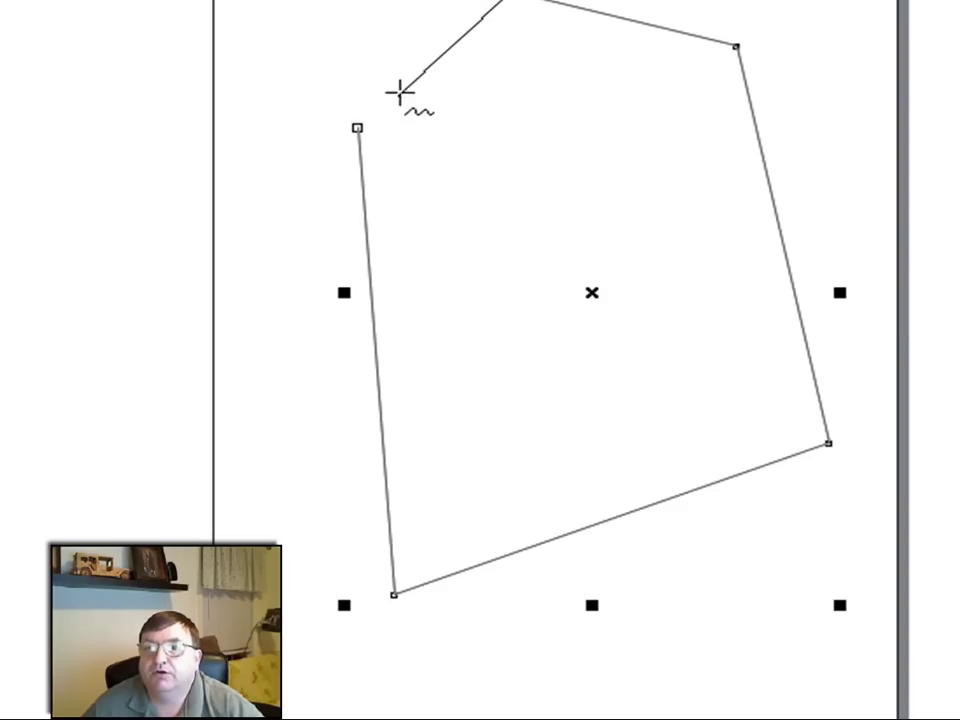
click(357, 127)
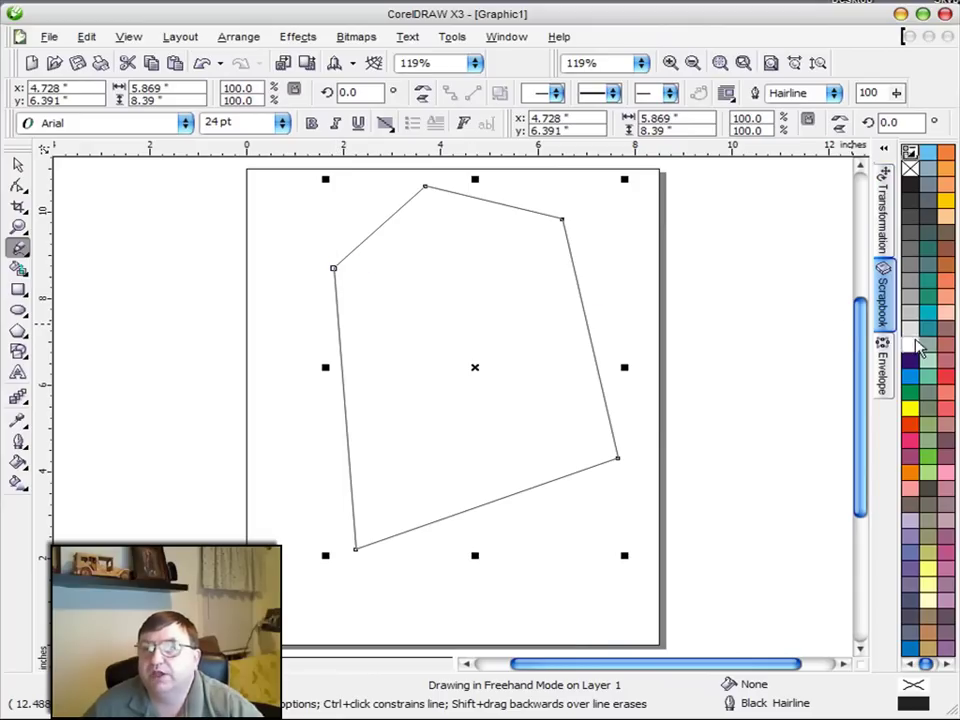
Fill the shape Sea Green and move it toward the page's left edge
click(929, 328)
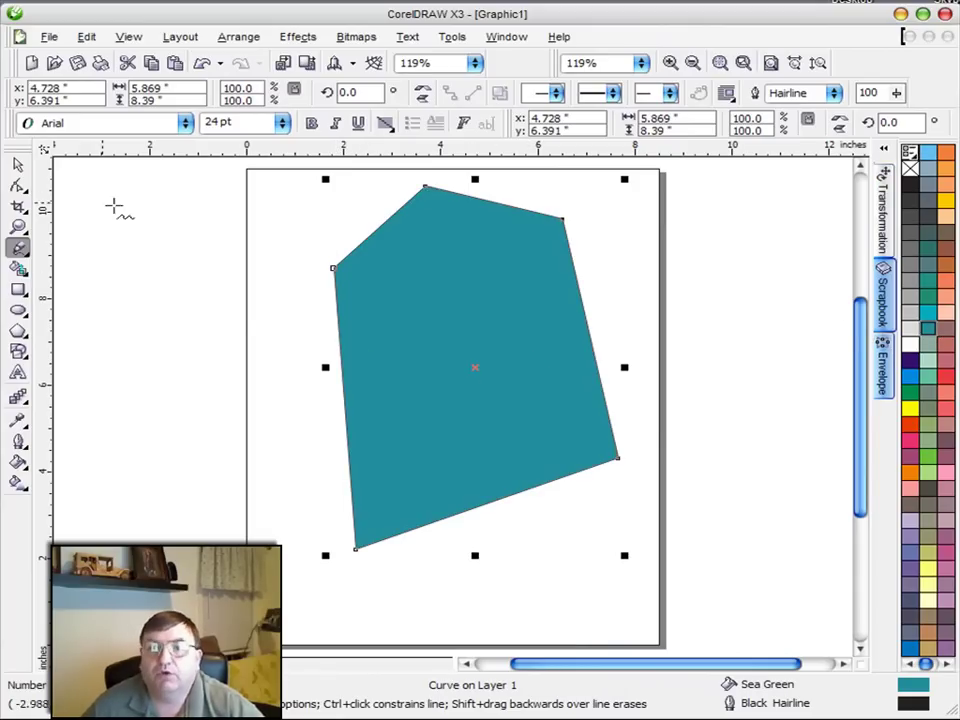
key(space)
mouse_move(567, 347)
mouse_down()
mouse_move(392, 371)
mouse_move(334, 358)
mouse_up()
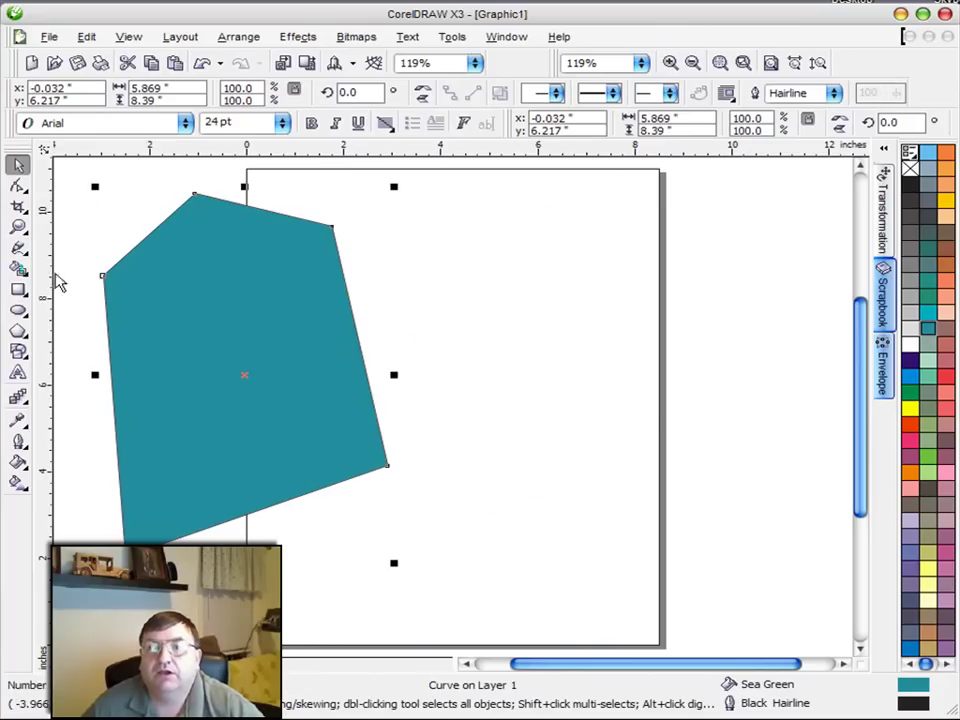
Draw a looping figure-eight freehand shape and fill it Sea Green
click(18, 247)
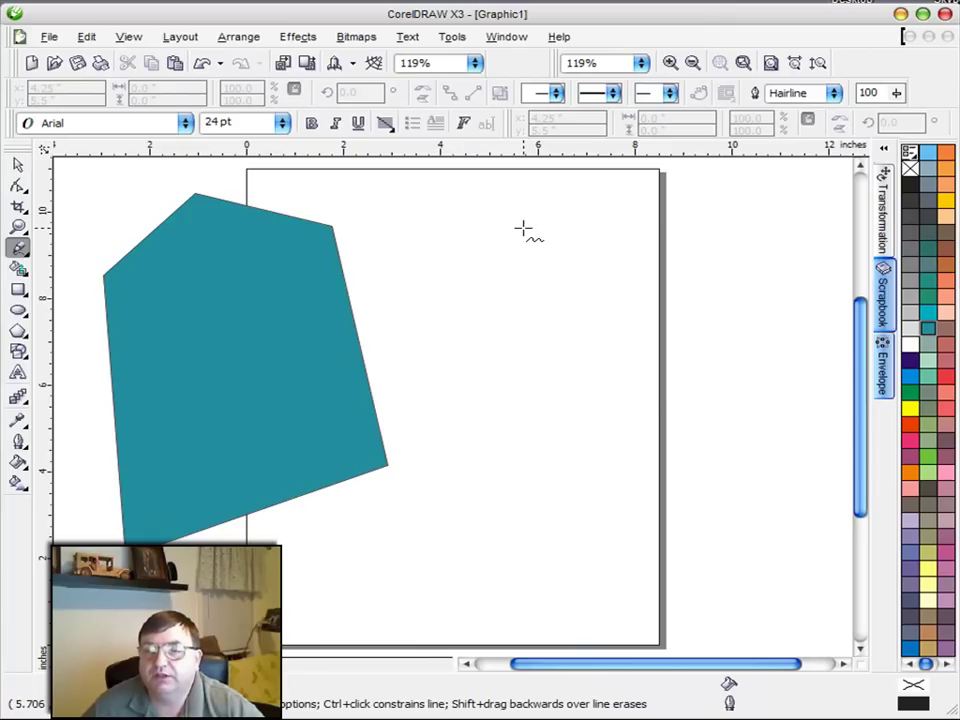
mouse_move(522, 229)
mouse_down()
mouse_move(480, 248)
mouse_move(459, 280)
mouse_move(463, 342)
mouse_move(474, 365)
mouse_move(519, 393)
mouse_move(545, 393)
mouse_move(583, 360)
mouse_move(588, 338)
mouse_move(558, 308)
mouse_move(502, 299)
mouse_move(414, 344)
mouse_move(405, 372)
mouse_move(422, 409)
mouse_move(492, 440)
mouse_move(532, 433)
mouse_move(555, 416)
mouse_move(562, 378)
mouse_move(514, 328)
mouse_move(431, 282)
mouse_move(416, 235)
mouse_move(437, 195)
mouse_move(486, 183)
mouse_move(522, 229)
mouse_up()
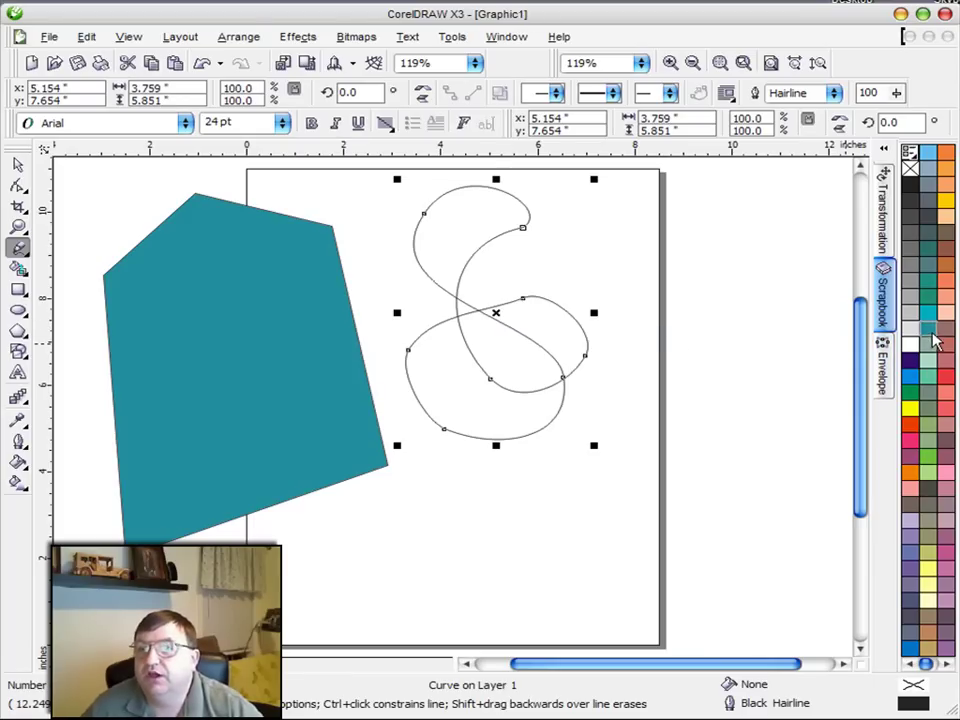
click(934, 331)
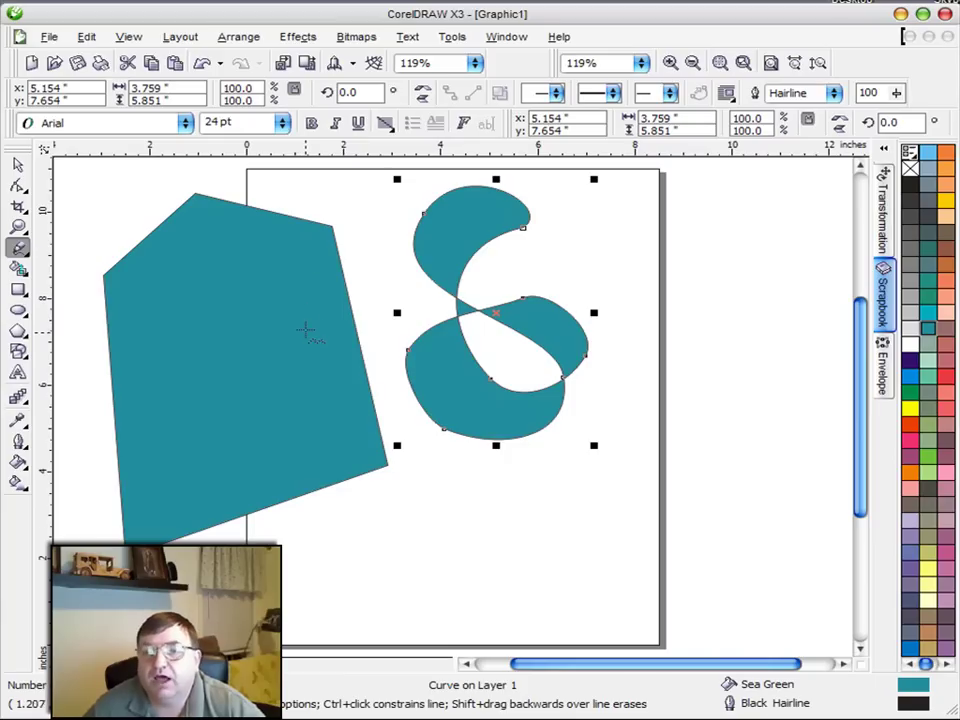
Add a straight diagonal line below it and a wavy curve near the right edge, then select the pentagon
click(538, 500)
click(415, 578)
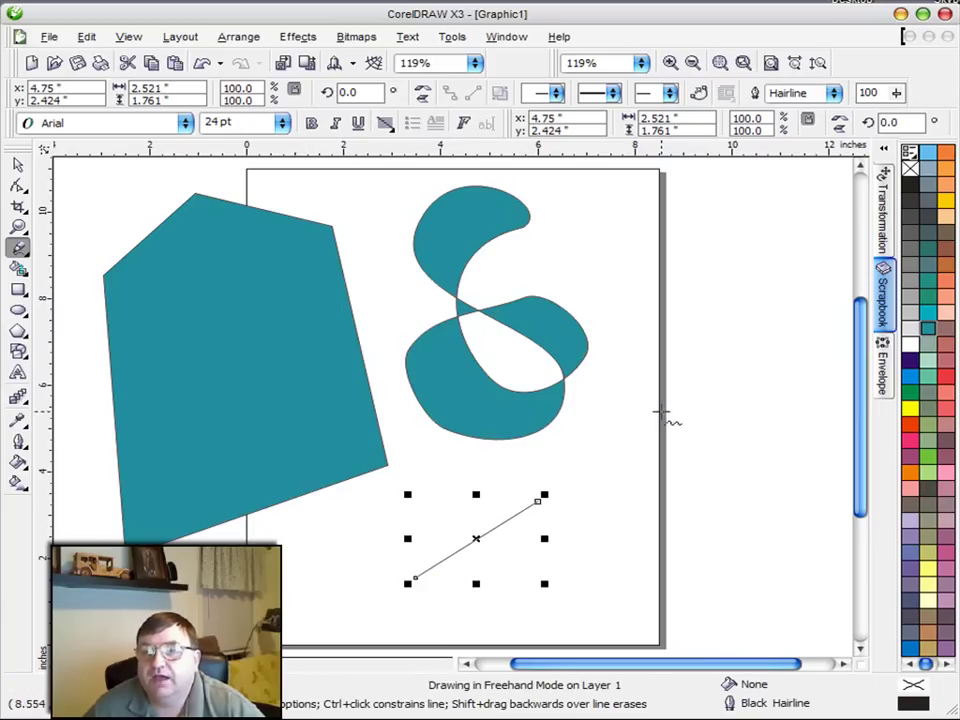
mouse_move(644, 410)
mouse_down()
mouse_move(601, 440)
mouse_move(609, 571)
mouse_up()
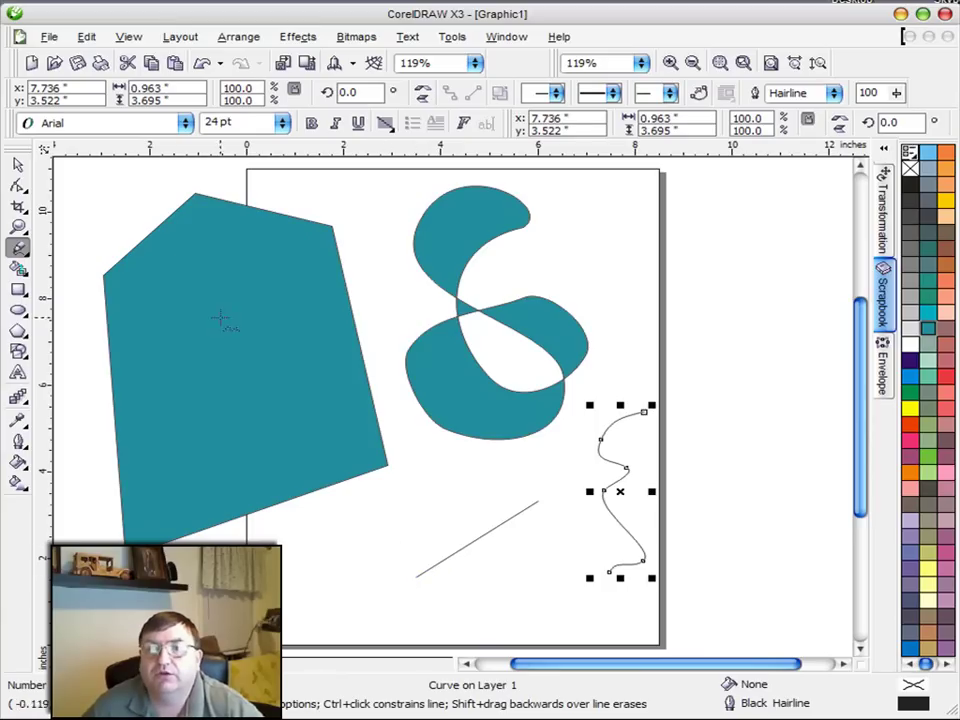
click(18, 164)
click(174, 289)
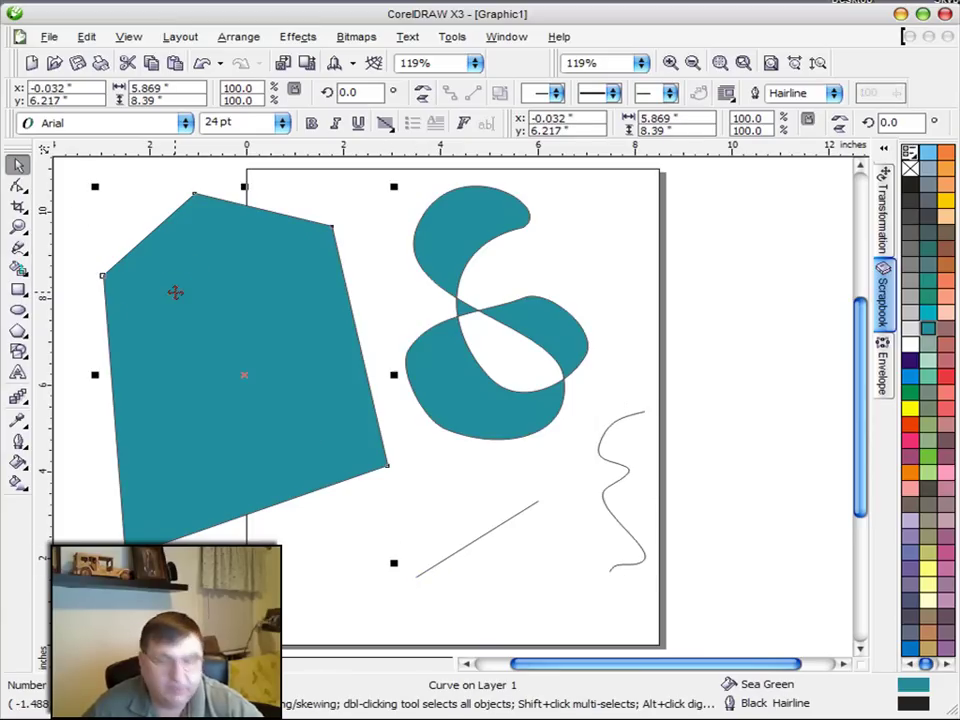
Delete the Sea Green shapes, the straight line and the wavy curve, leaving the page empty
key(Delete)
click(453, 370)
key(Delete)
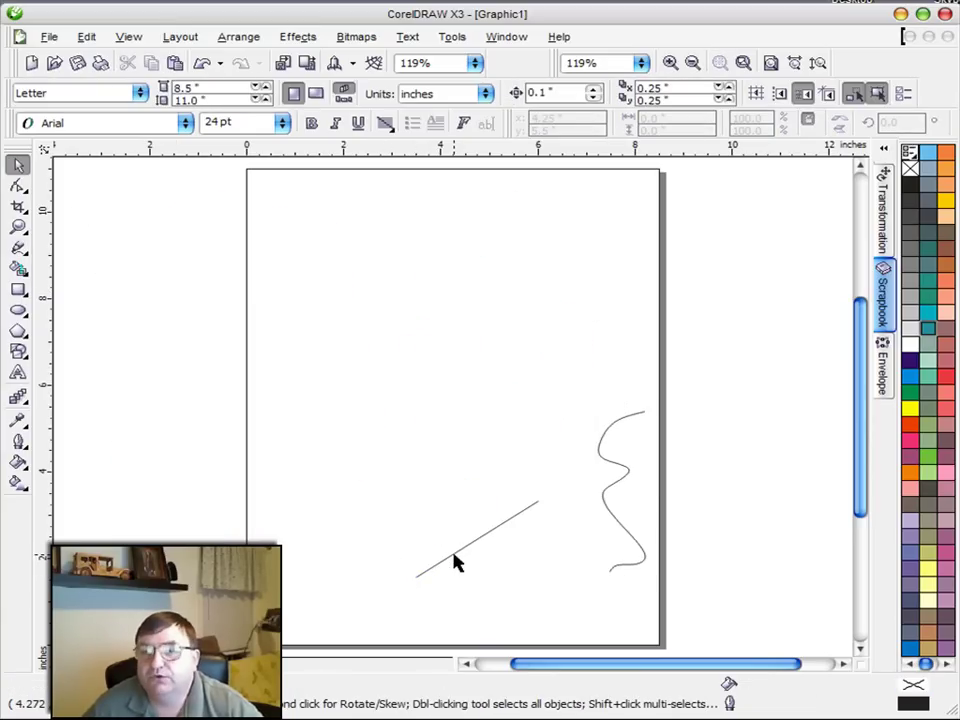
click(486, 556)
key(Delete)
click(627, 545)
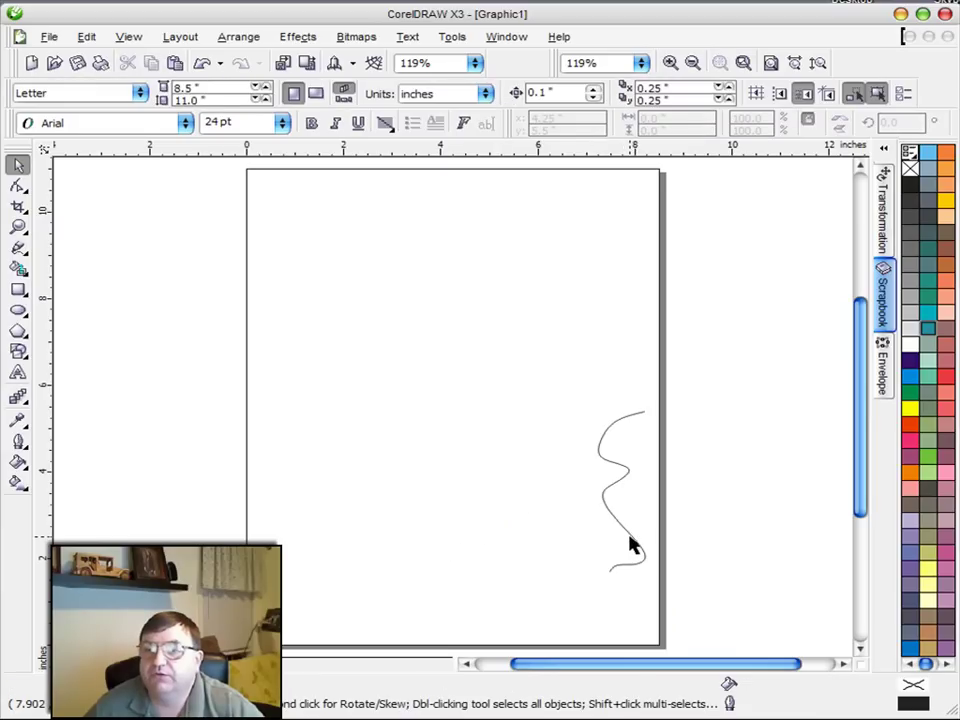
click(630, 544)
key(Delete)
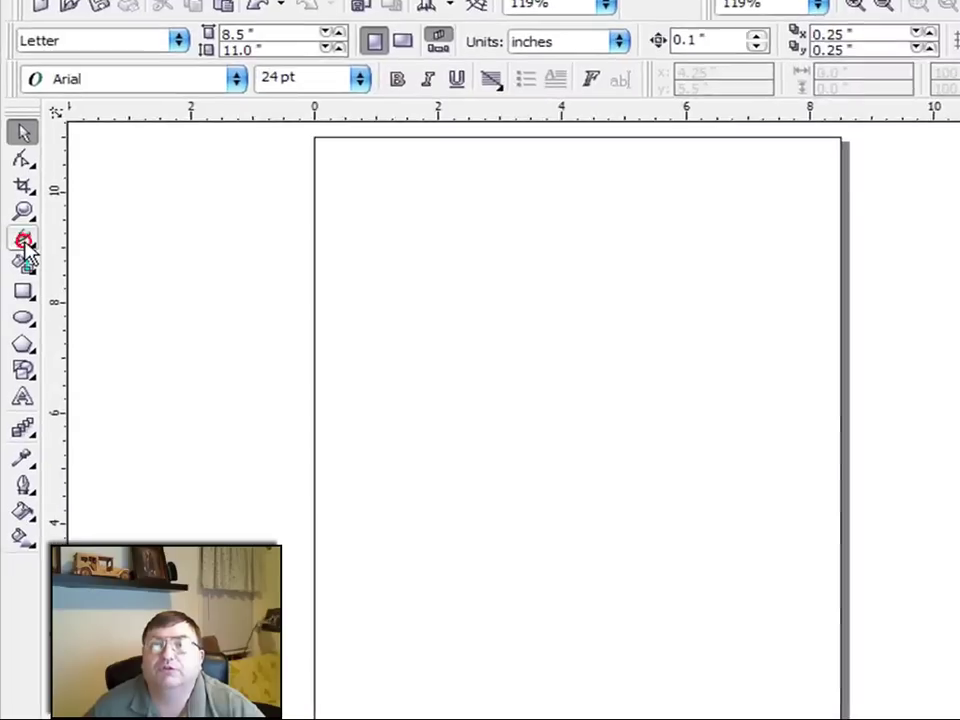
Draw a closed five-sided Polyline shape and fill it Ghost Green
click(20, 252)
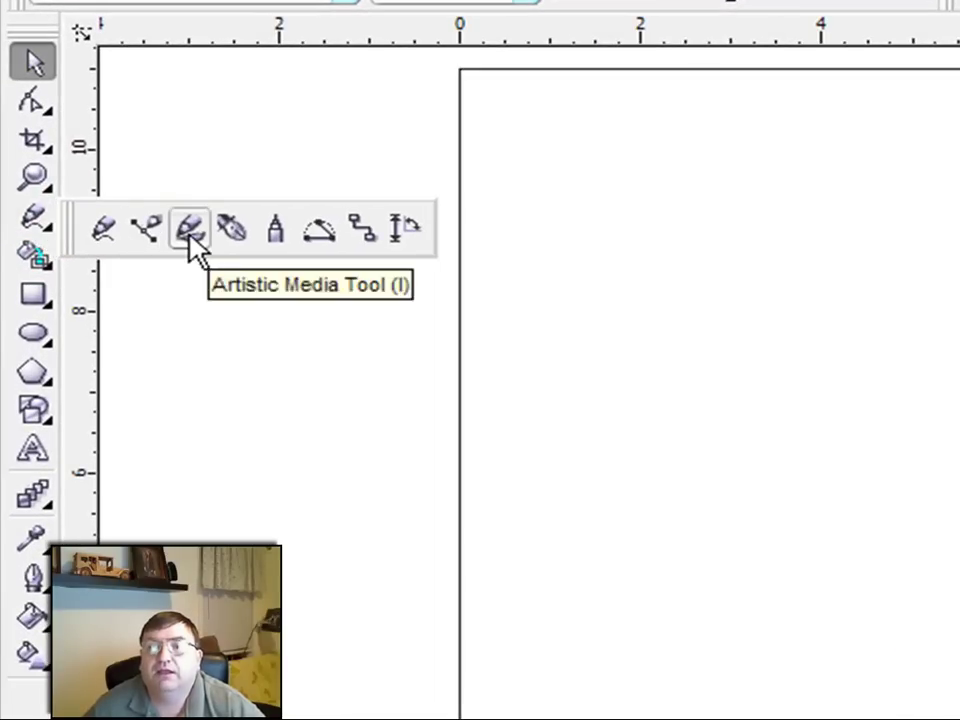
click(277, 238)
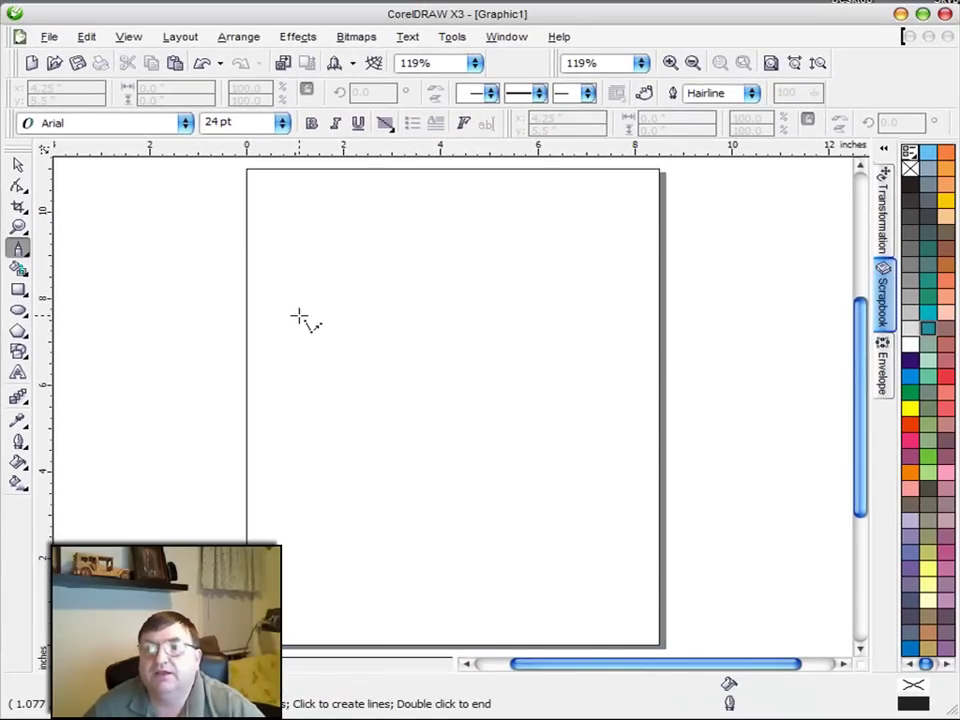
click(299, 316)
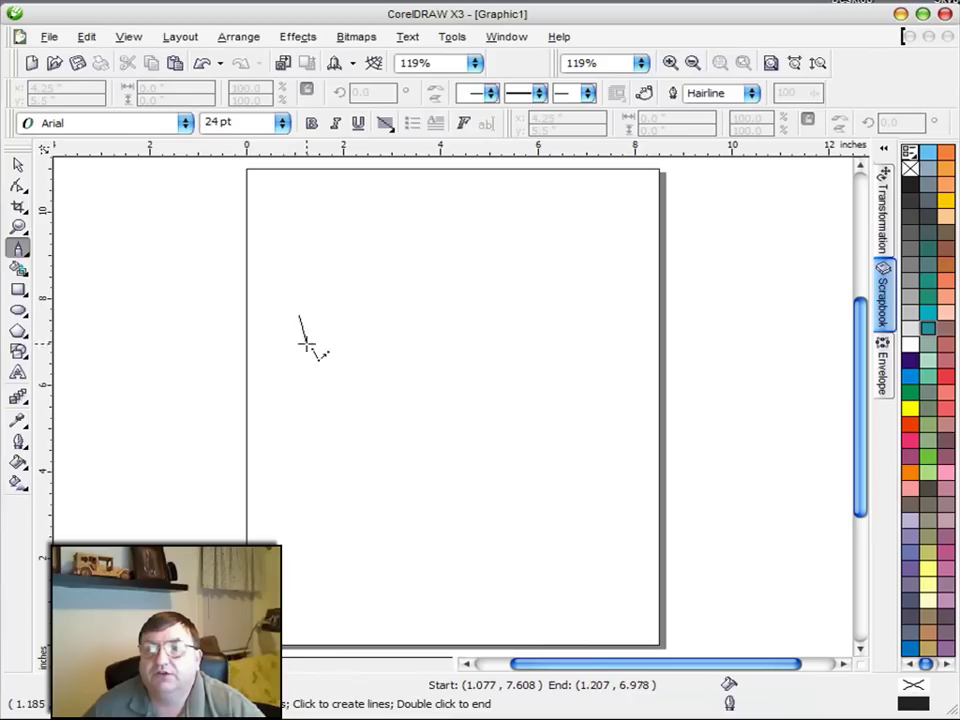
click(369, 517)
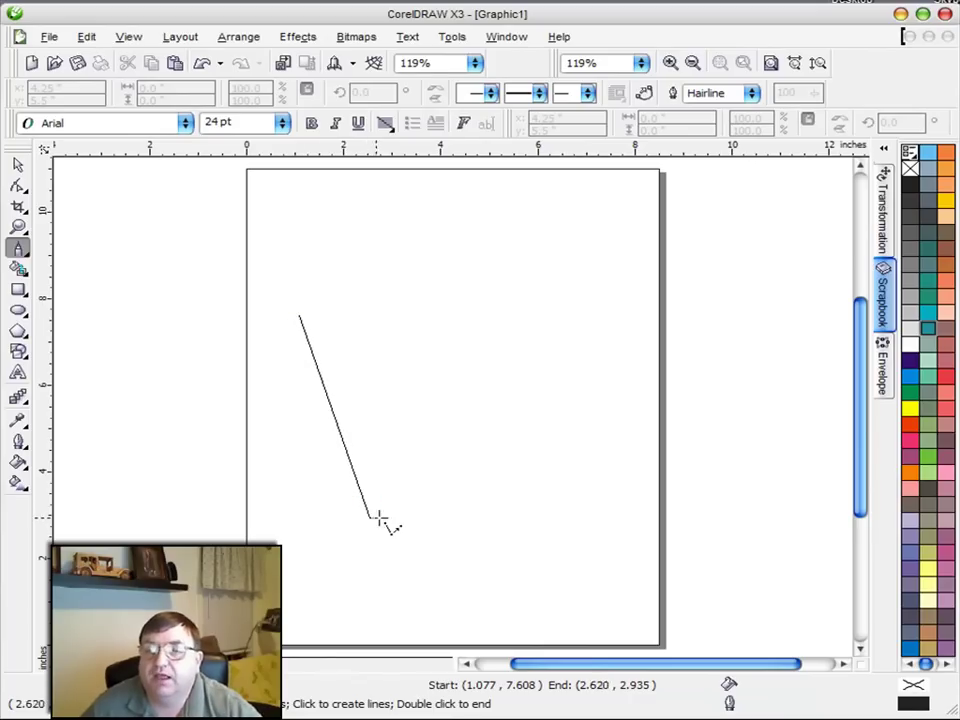
click(573, 466)
click(549, 260)
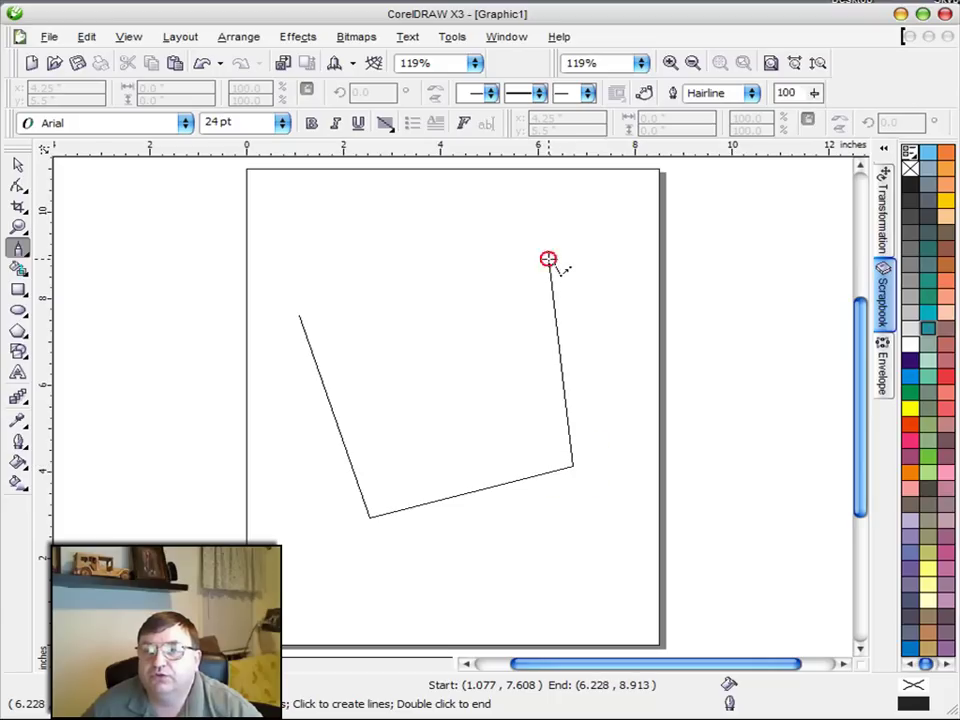
click(407, 198)
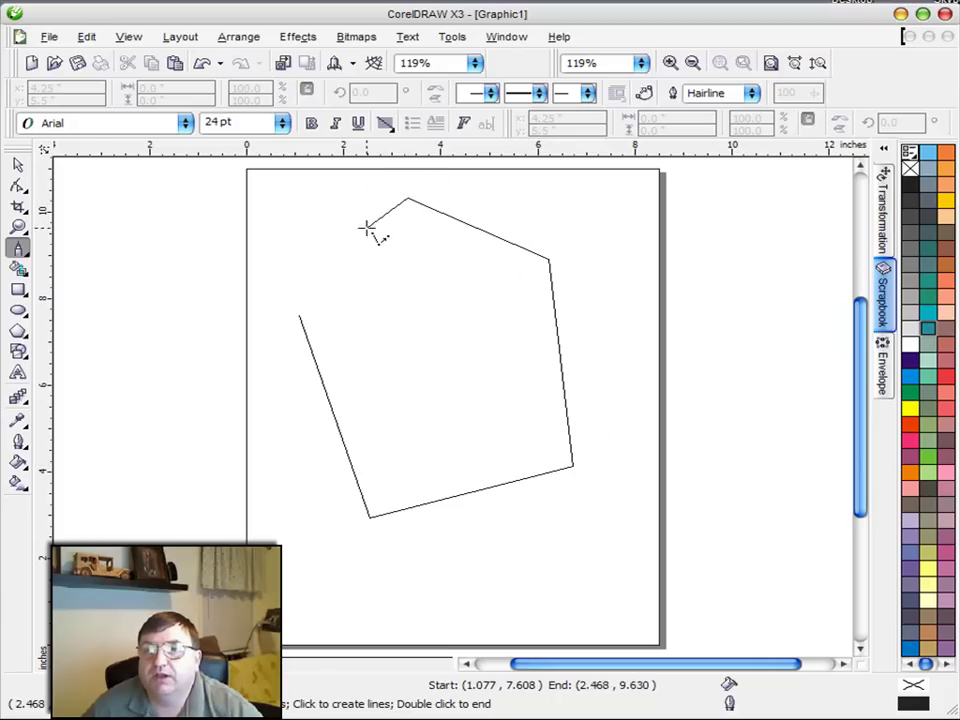
click(298, 315)
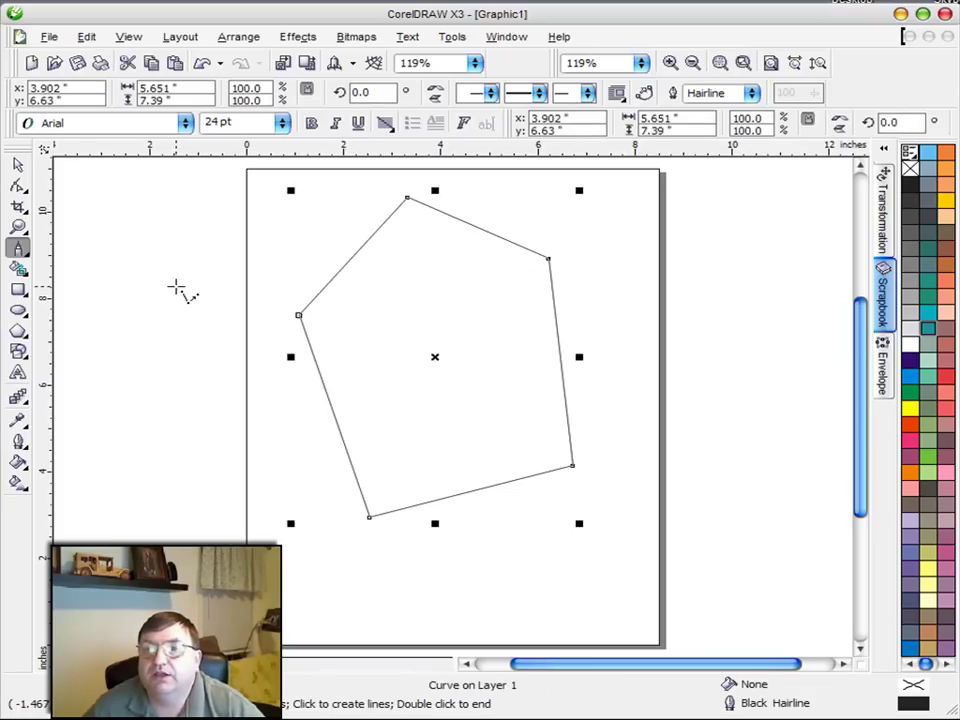
click(928, 360)
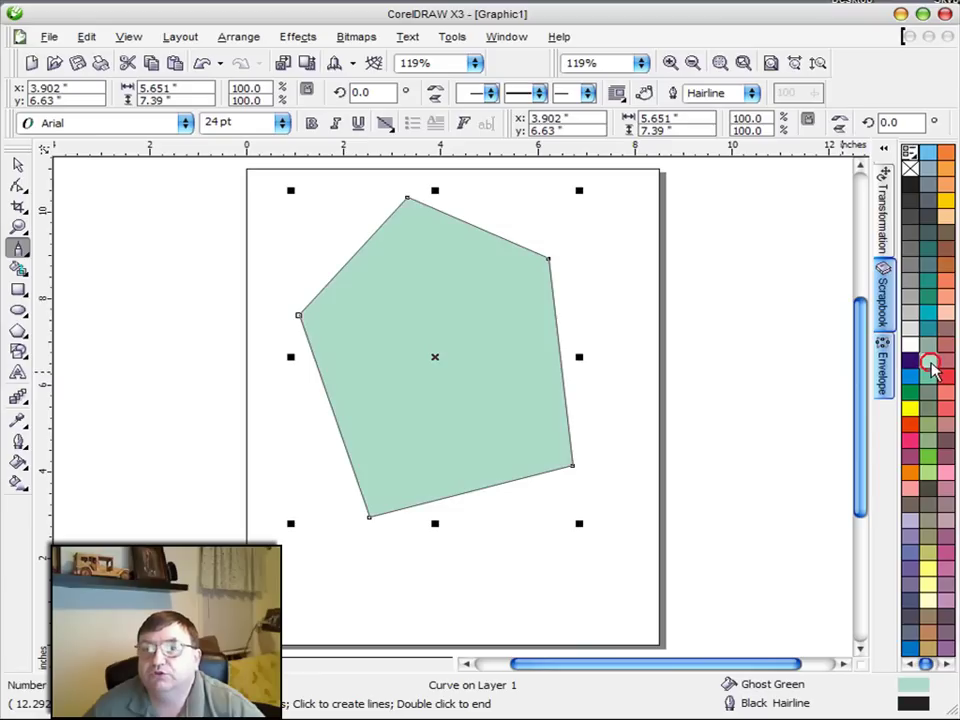
Move the Ghost Green pentagon to the page's left edge
click(17, 164)
drag(498, 362, 304, 354)
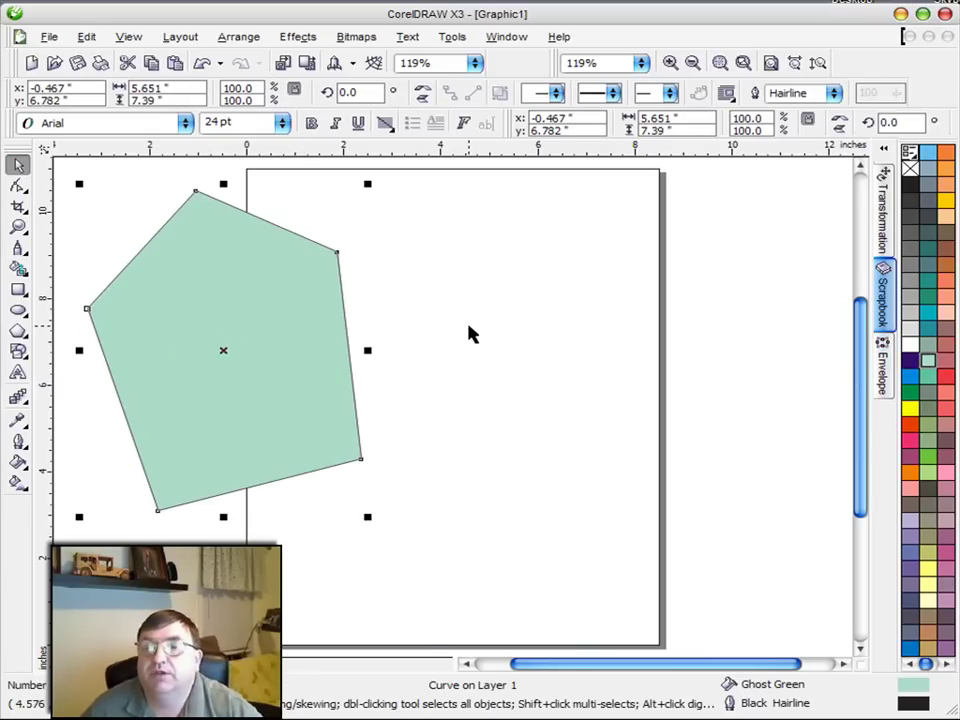
click(18, 250)
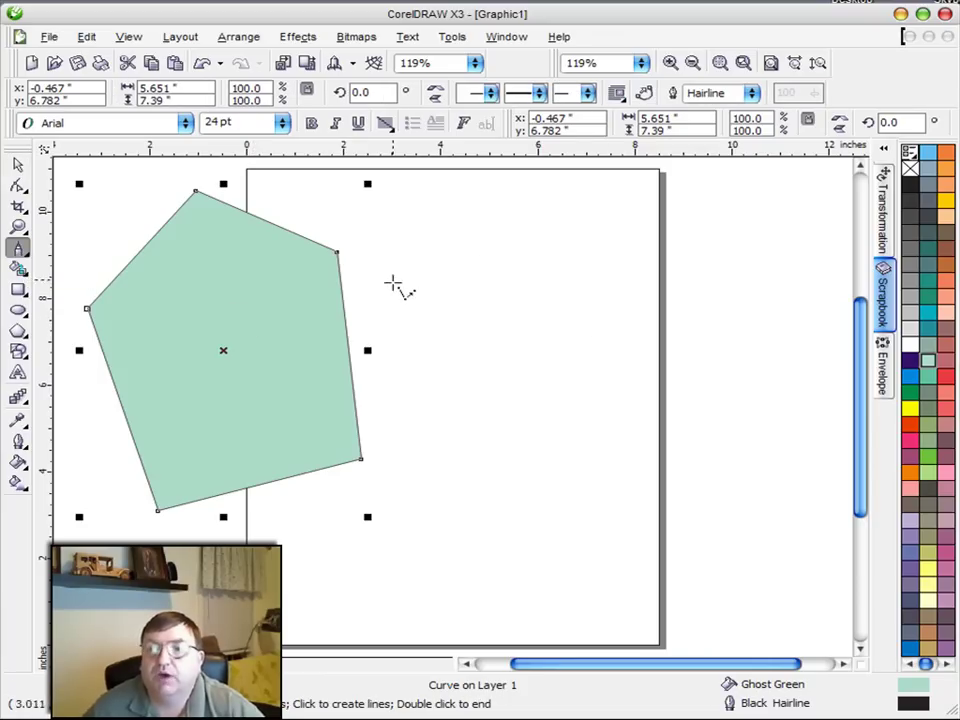
click(446, 272)
click(565, 455)
key(Escape)
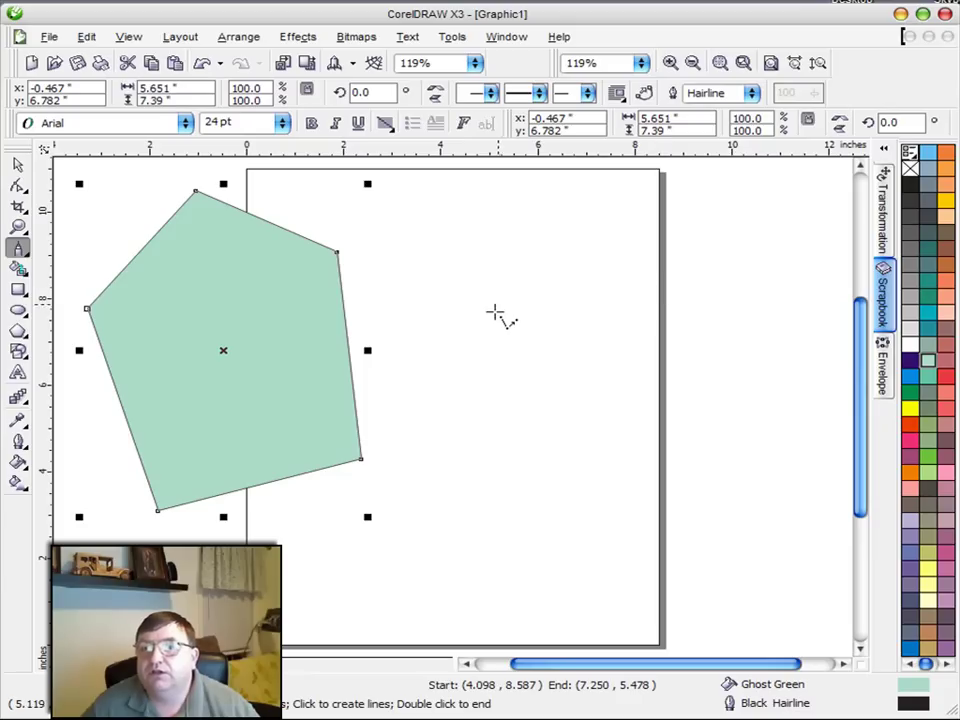
drag(418, 265, 498, 442)
key(Escape)
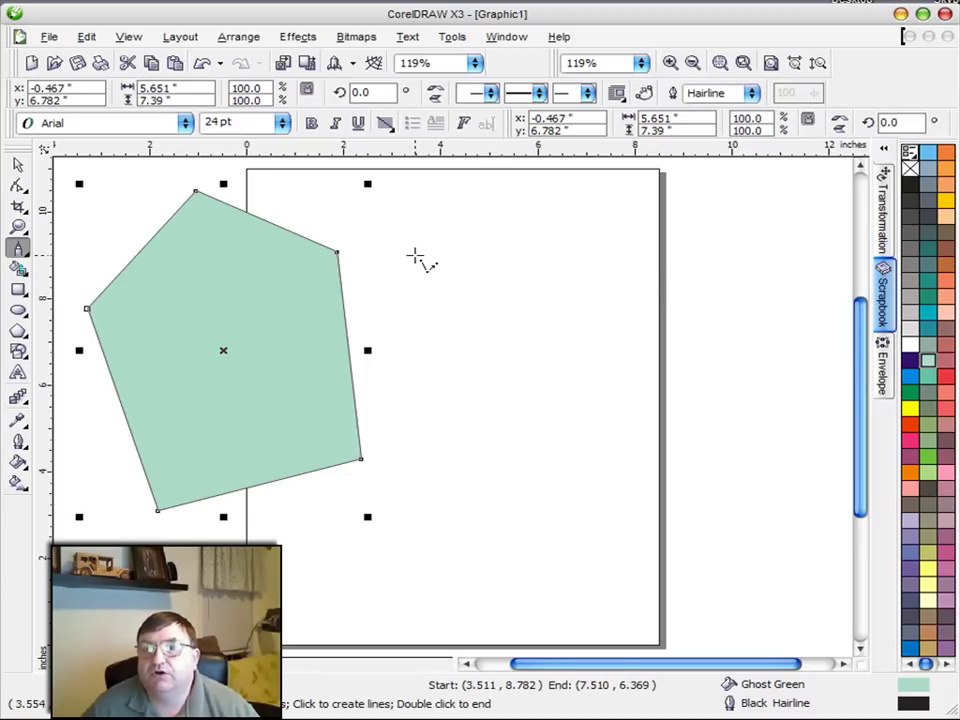
Draw a closed four-sided Polyline shape on the right and fill it Turquoise
drag(416, 257, 483, 500)
click(610, 385)
drag(610, 385, 615, 359)
double_click(574, 279)
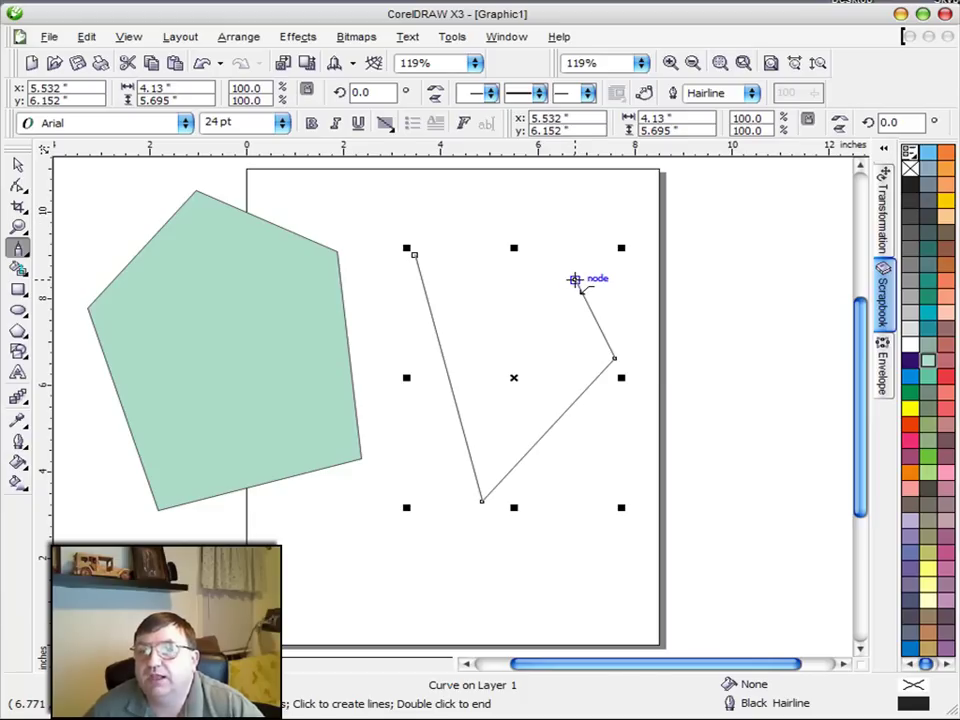
click(575, 280)
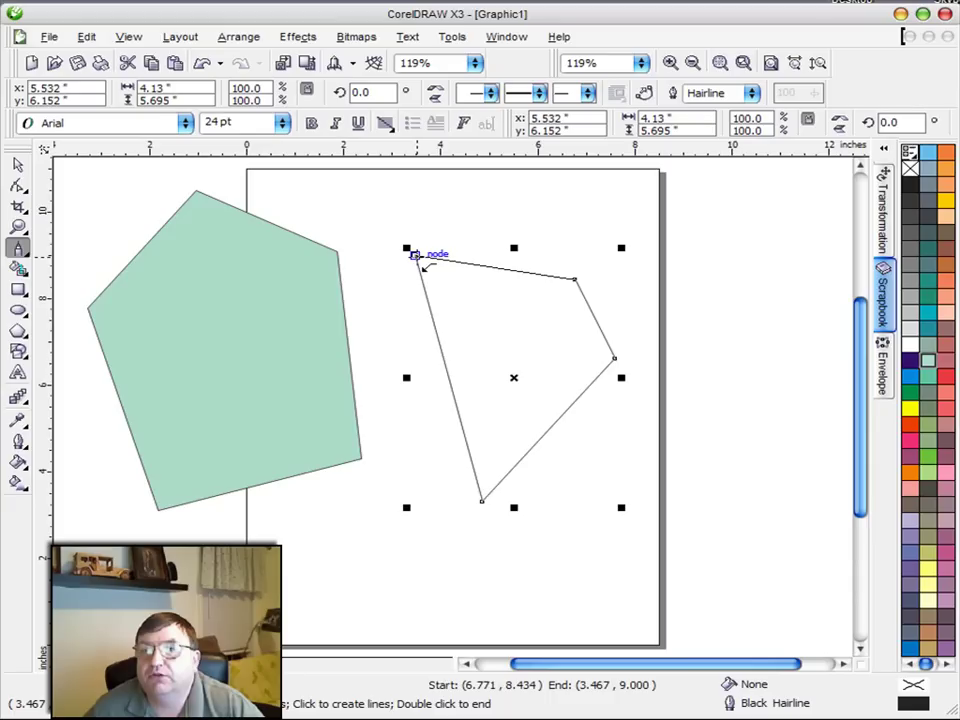
click(413, 255)
click(928, 313)
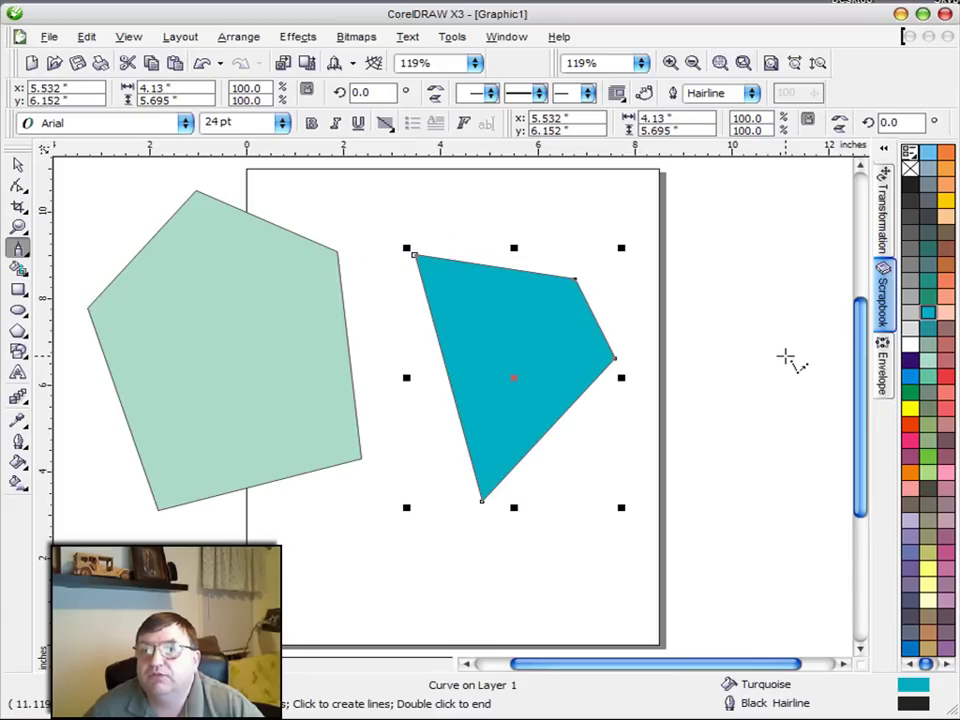
Move the turquoise shape over the pentagon, then delete both shapes
click(18, 164)
drag(574, 356, 294, 342)
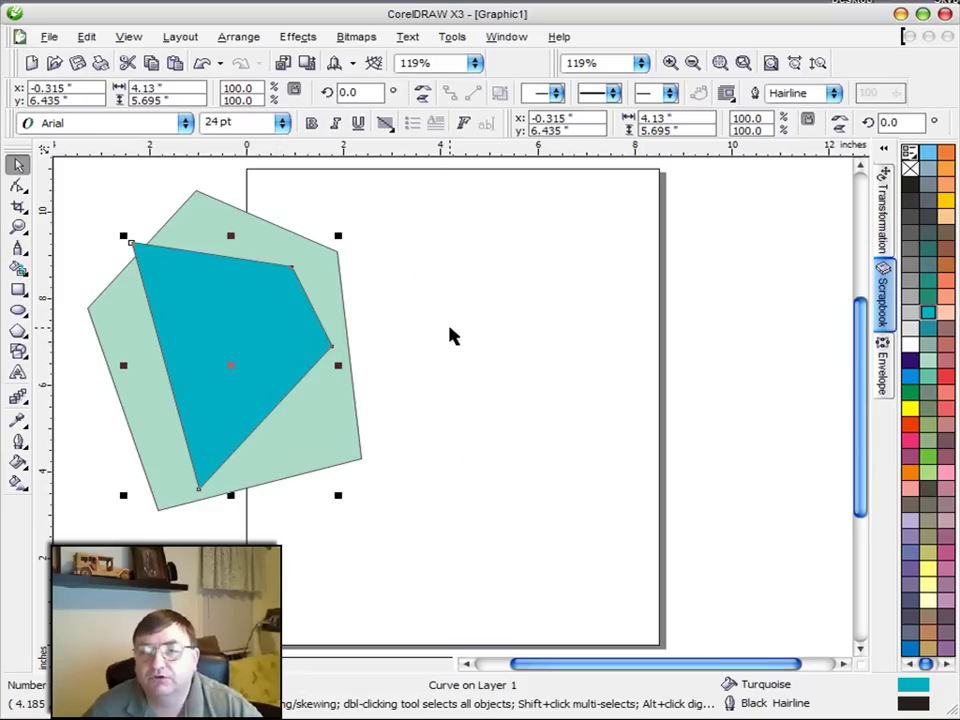
key(Delete)
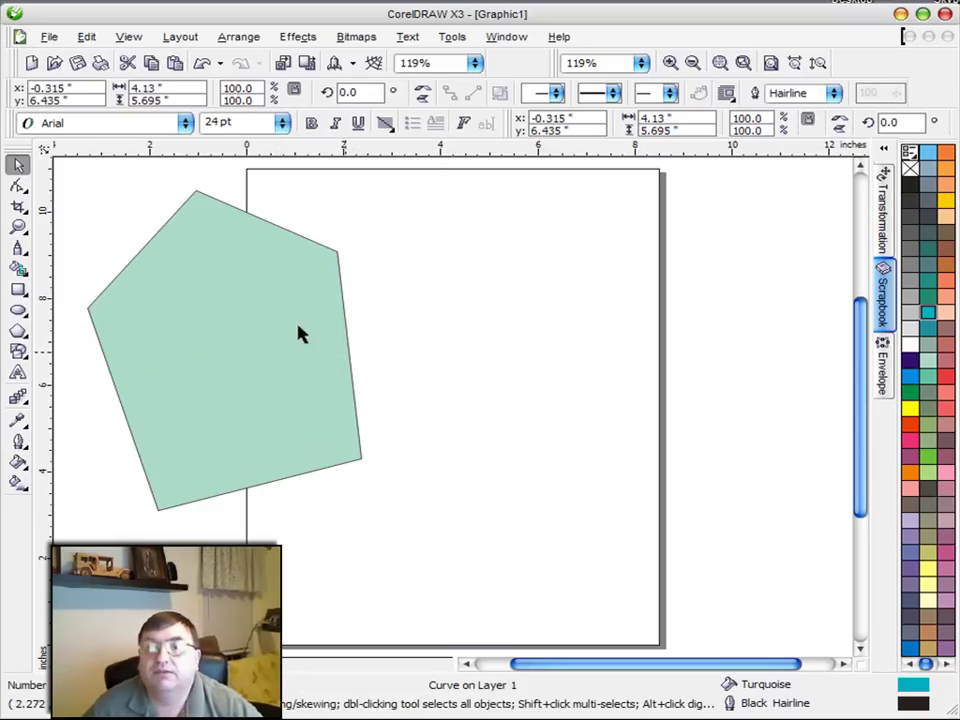
click(300, 313)
key(Delete)
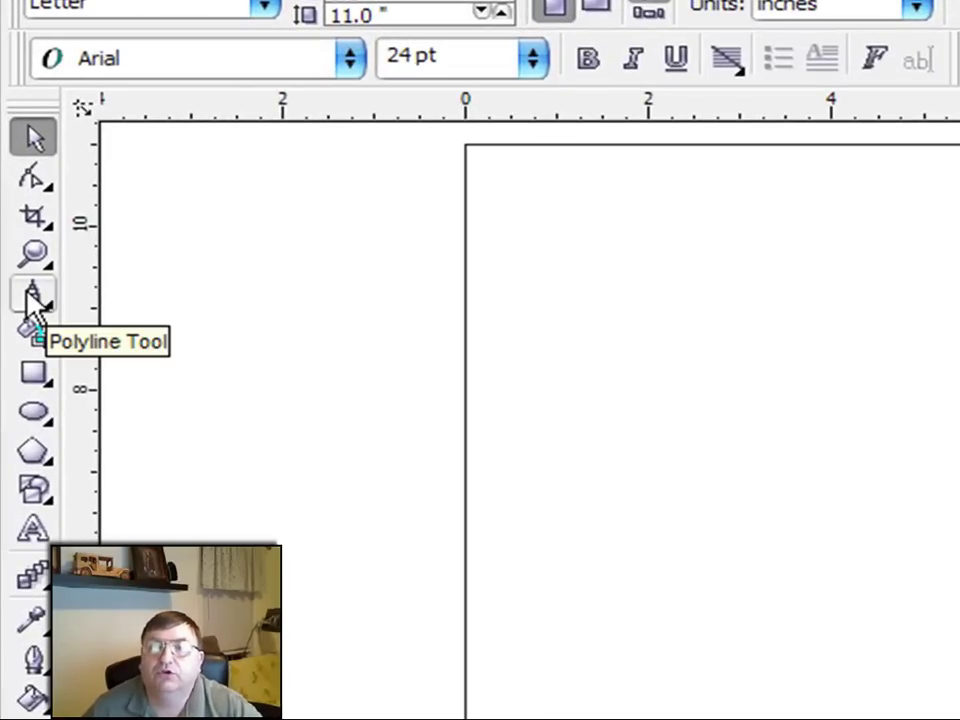
Activate the Artistic Media tool from the Polyline flyout and open its Preset Stroke List
click(28, 296)
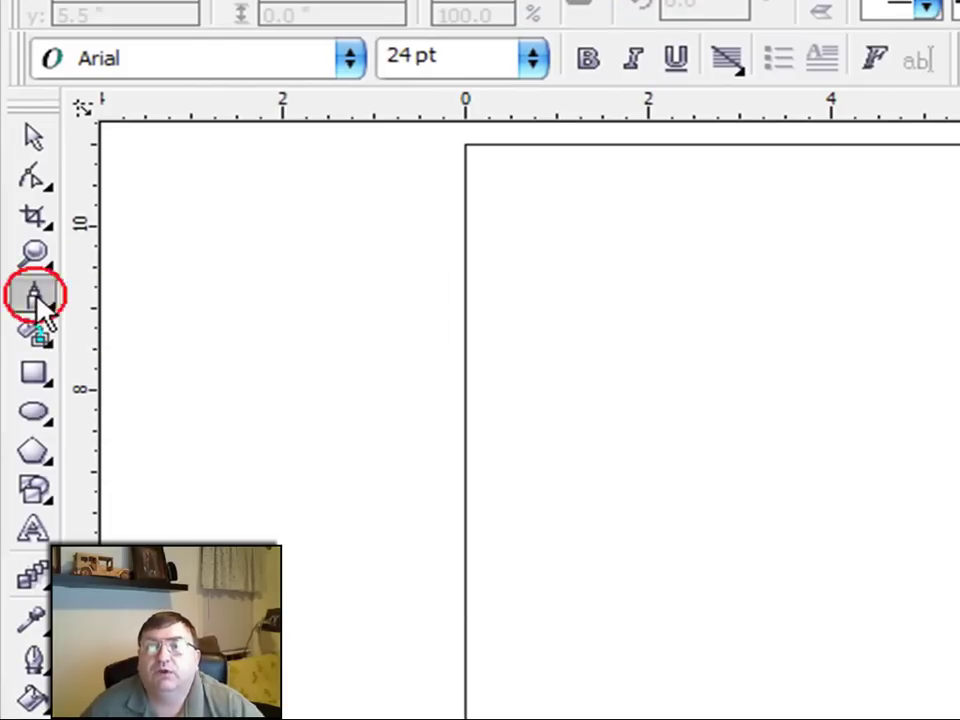
click(38, 304)
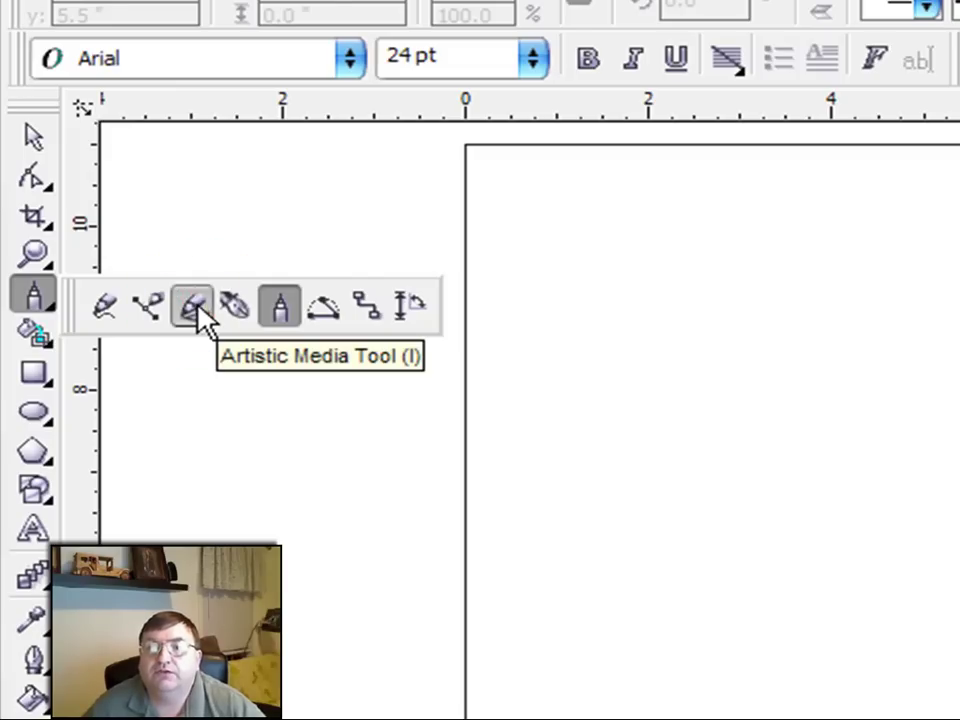
click(196, 308)
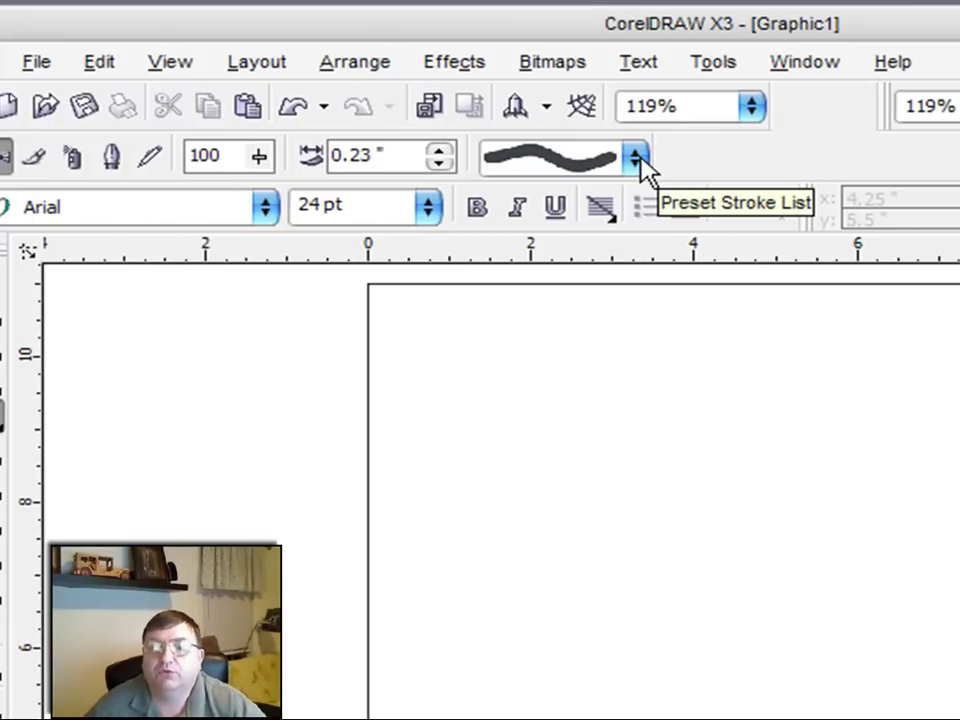
click(634, 158)
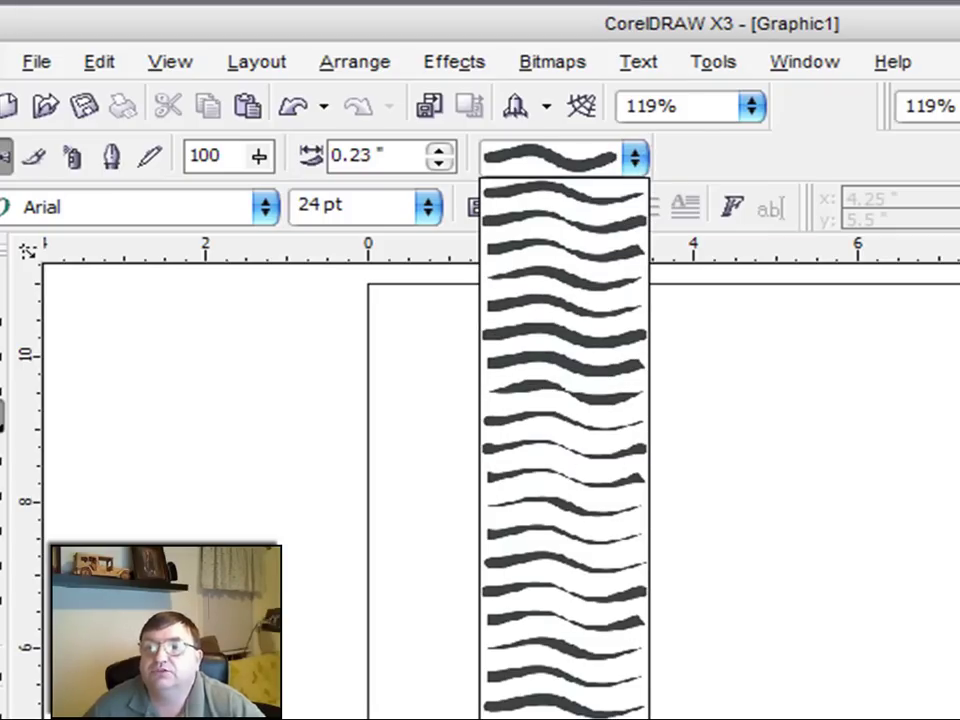
Choose a wavy preset and paint an S-shaped stroke, widened to 1.18"
click(604, 337)
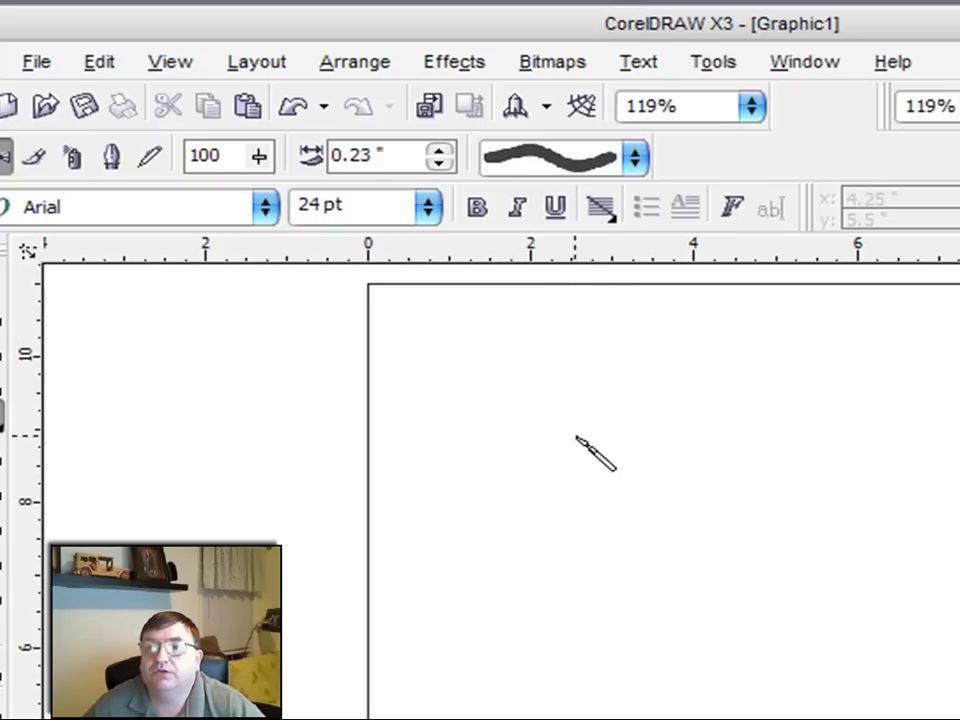
mouse_move(646, 354)
mouse_down()
mouse_move(706, 616)
mouse_move(693, 719)
mouse_move(510, 719)
mouse_up()
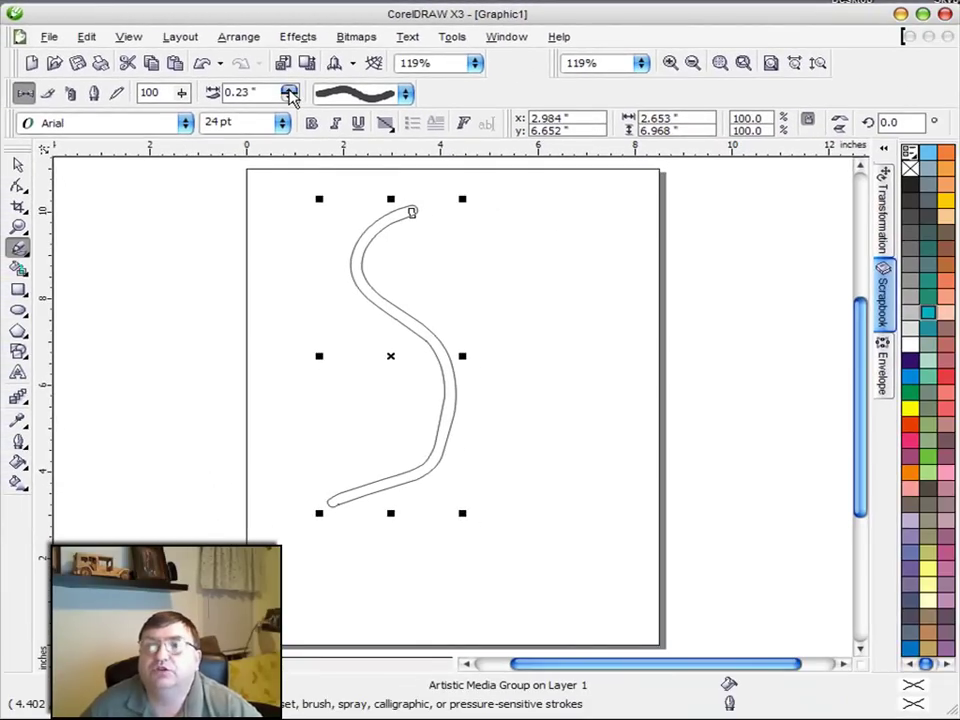
drag(288, 92, 297, 90)
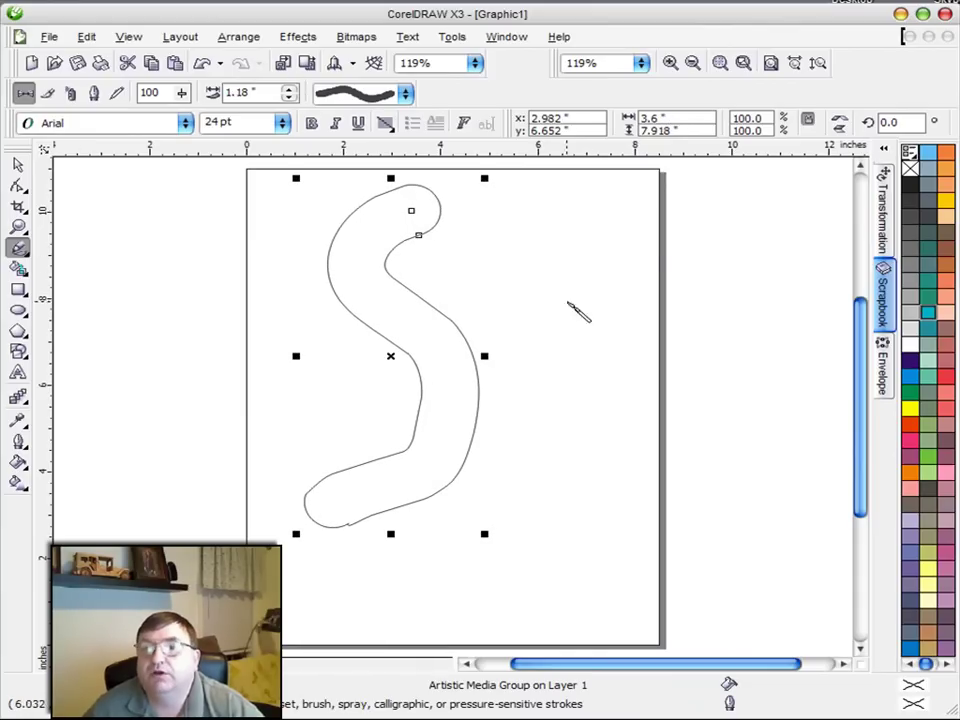
Paint a second S-shaped stroke to the right, then delete it
drag(622, 218, 612, 540)
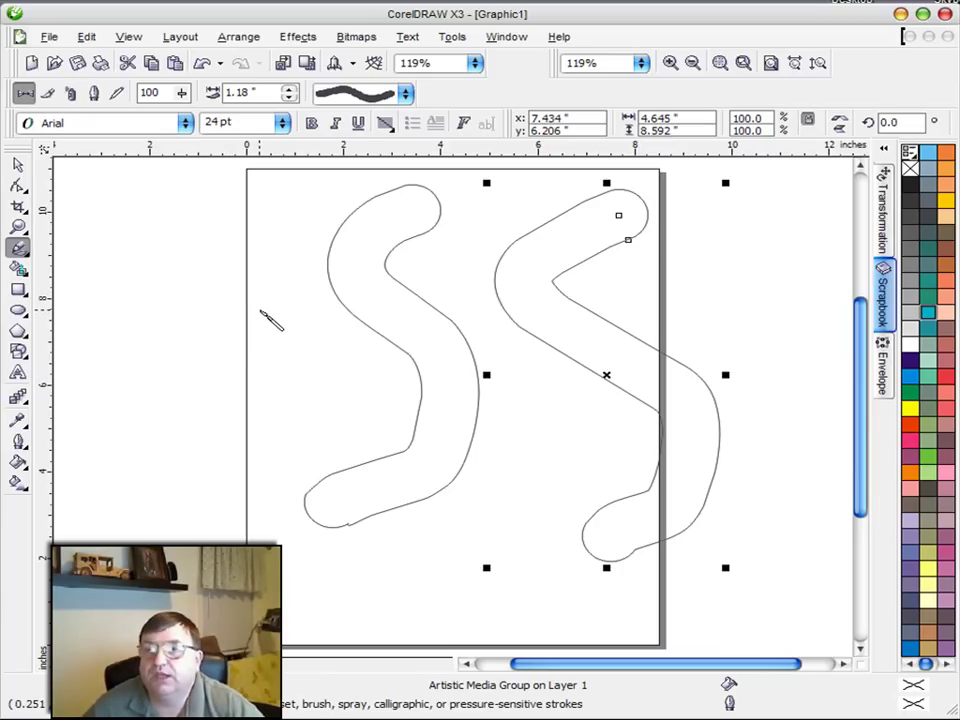
click(18, 164)
key(Delete)
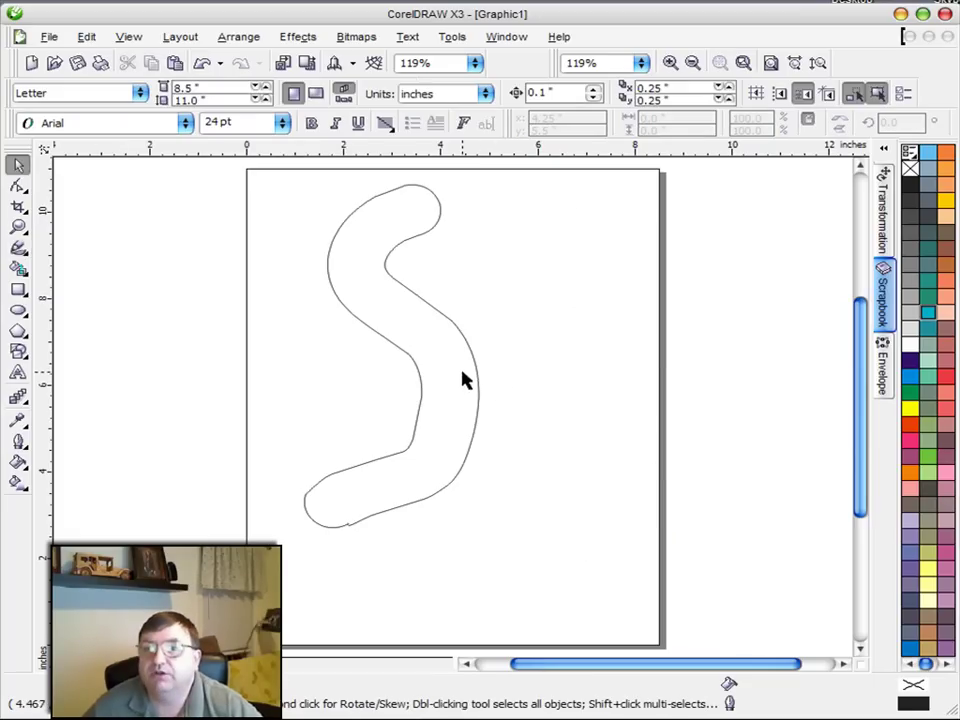
Delete the brush stroke, then draw a closed four-corner Bezier shape filled Turquoise
click(477, 370)
key(Delete)
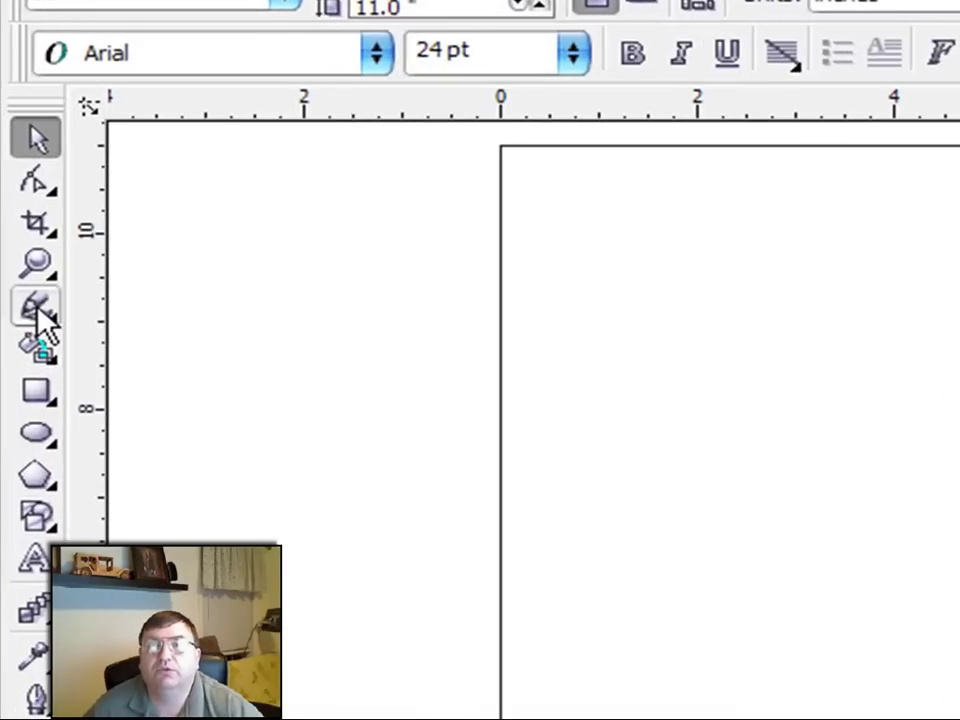
click(19, 251)
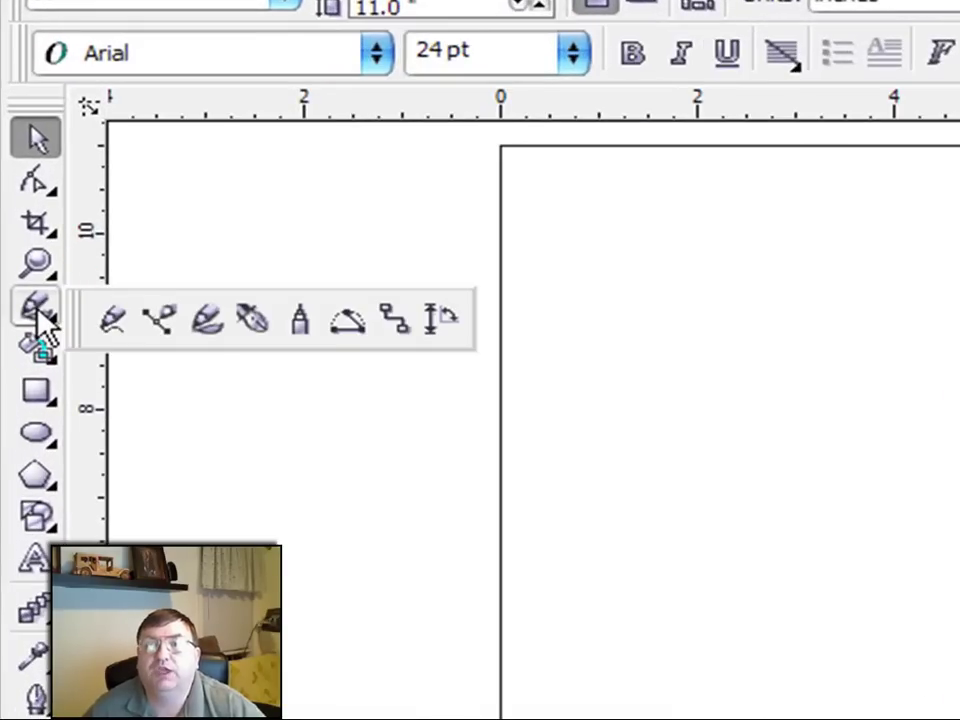
click(256, 322)
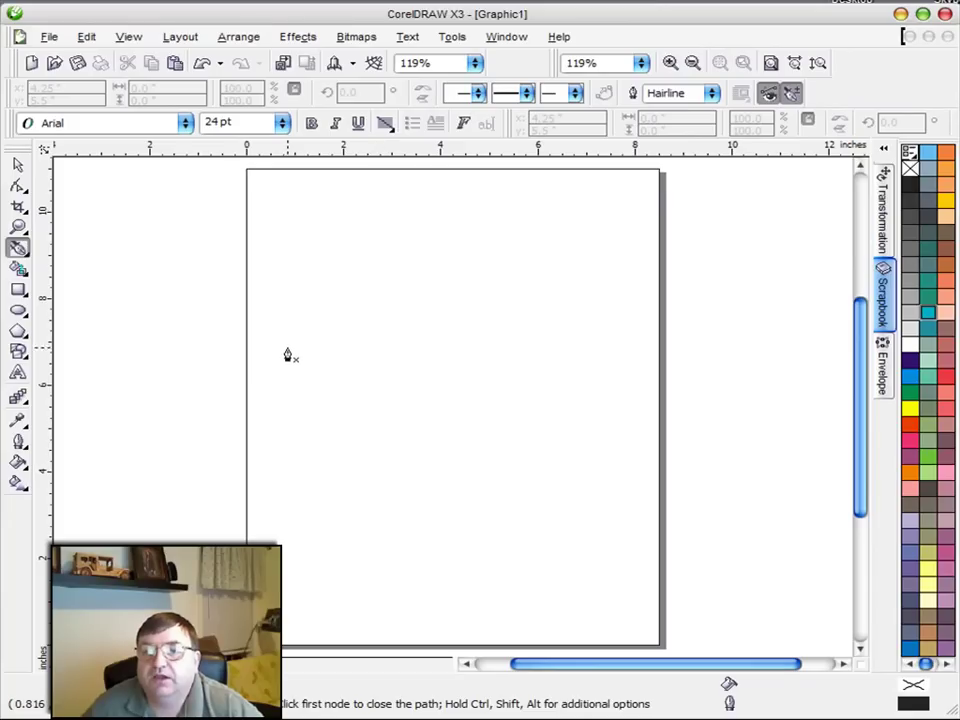
click(318, 288)
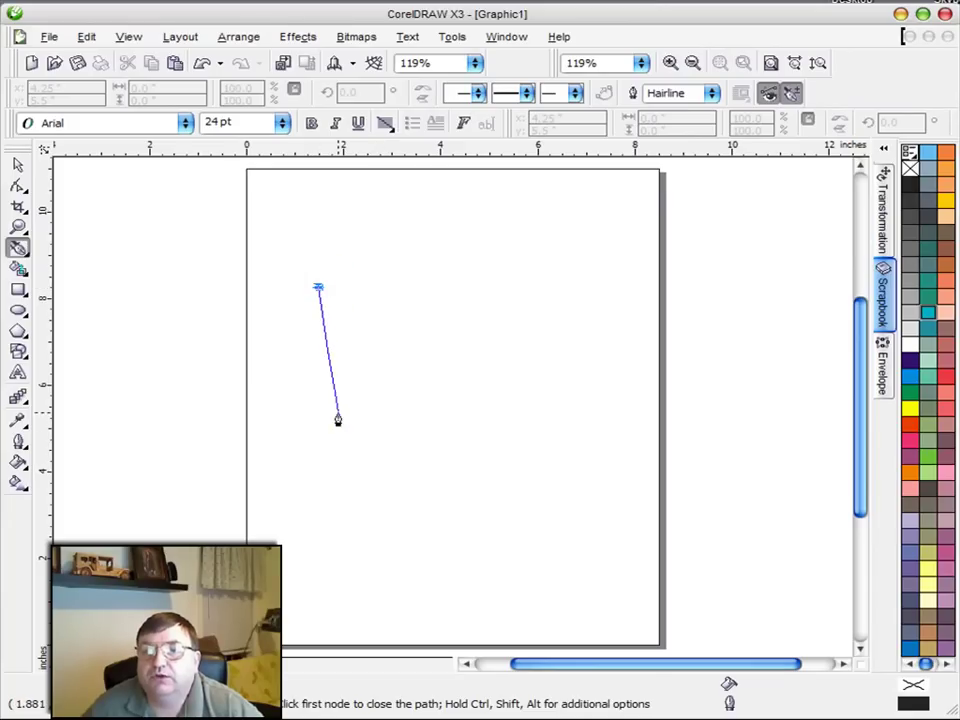
click(320, 469)
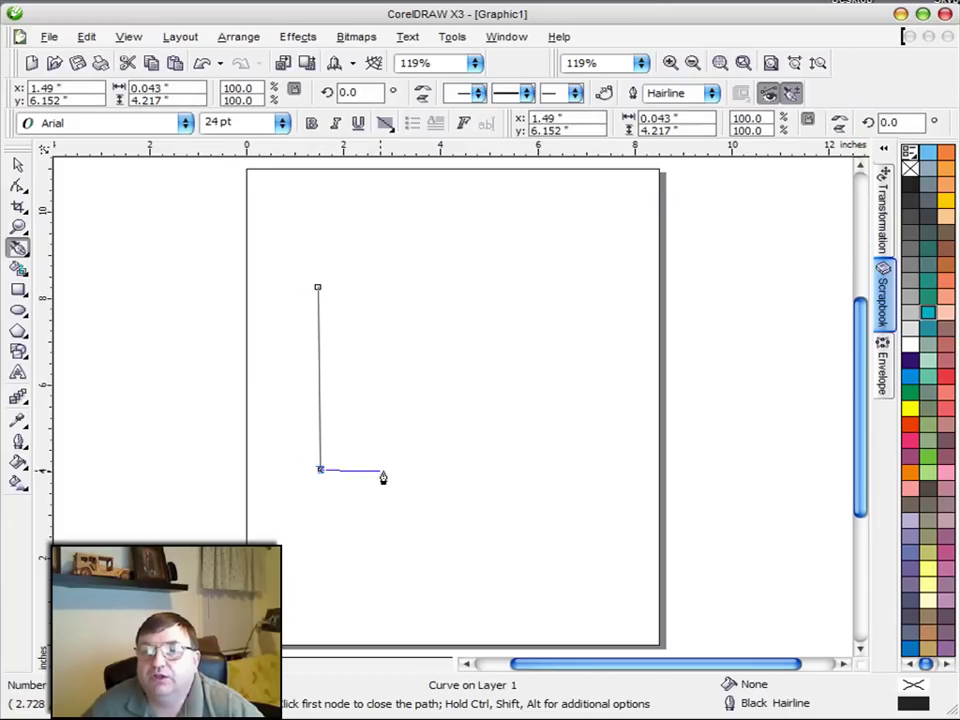
click(553, 441)
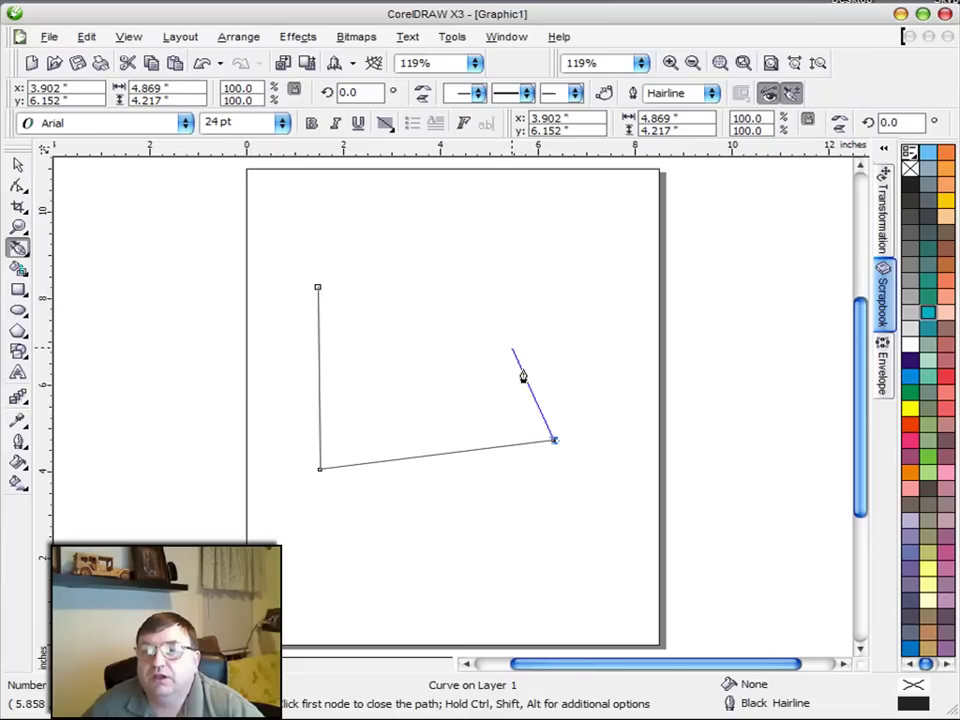
click(507, 281)
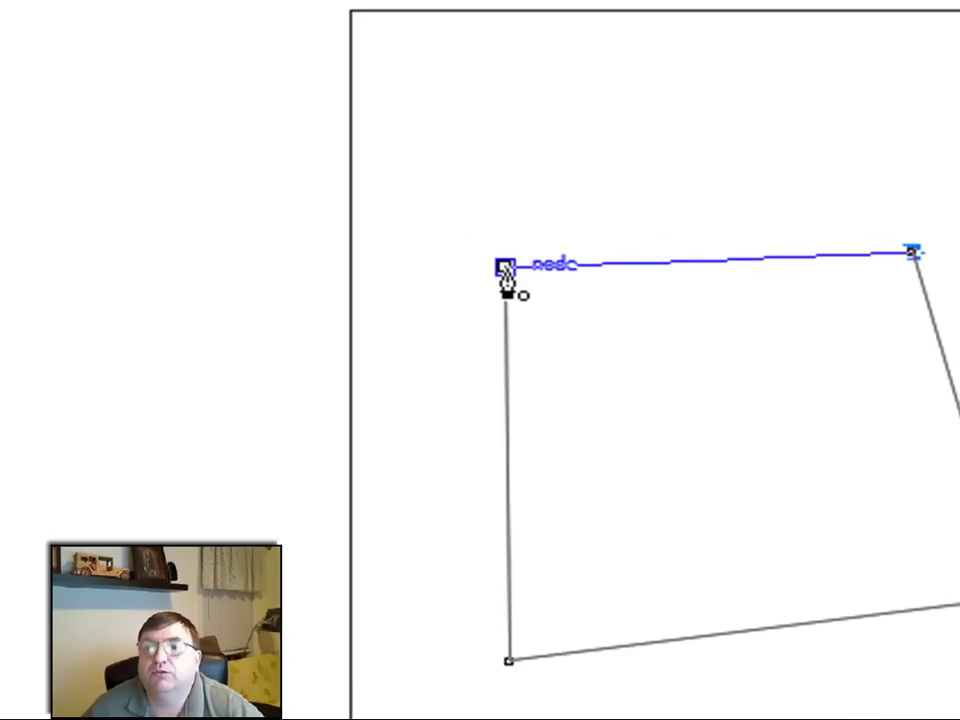
click(505, 267)
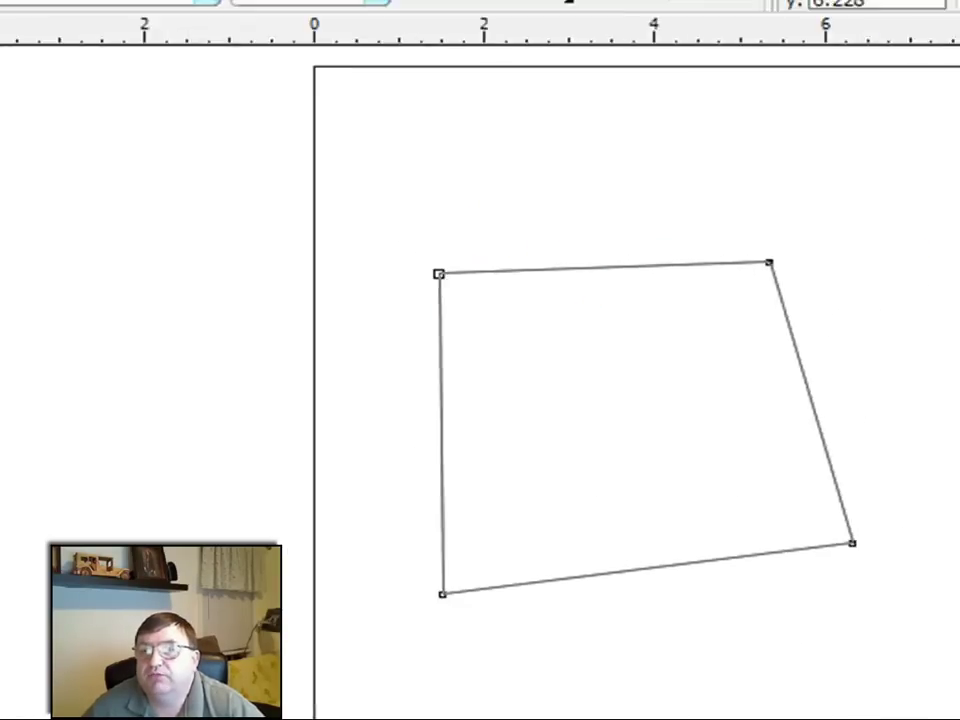
click(928, 312)
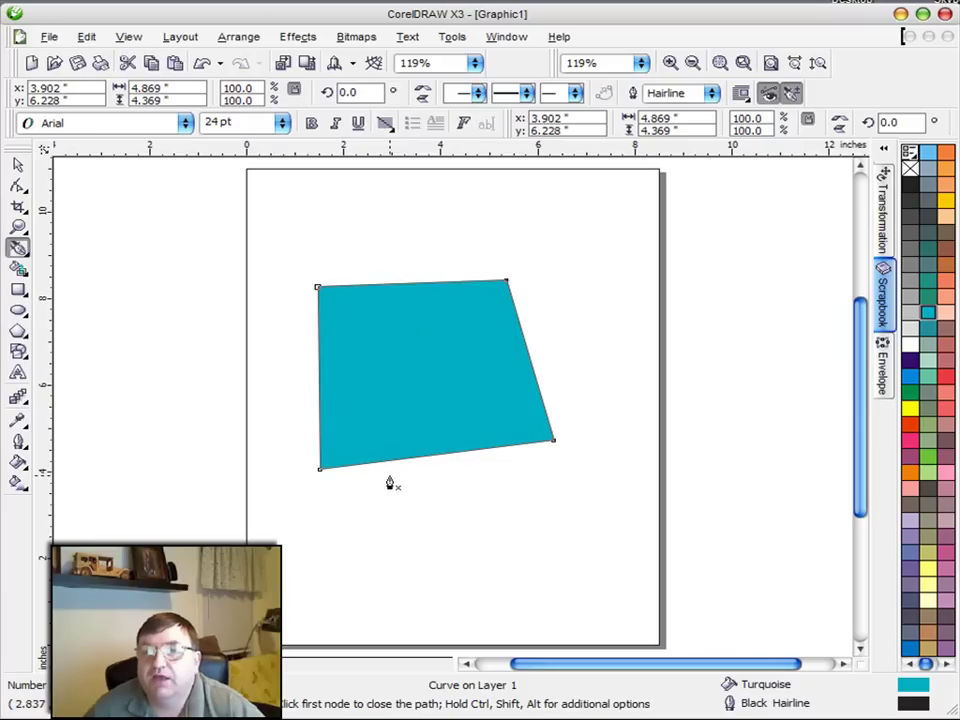
Select all the turquoise shape's nodes with the Shape tool and convert its lines to curves
click(19, 188)
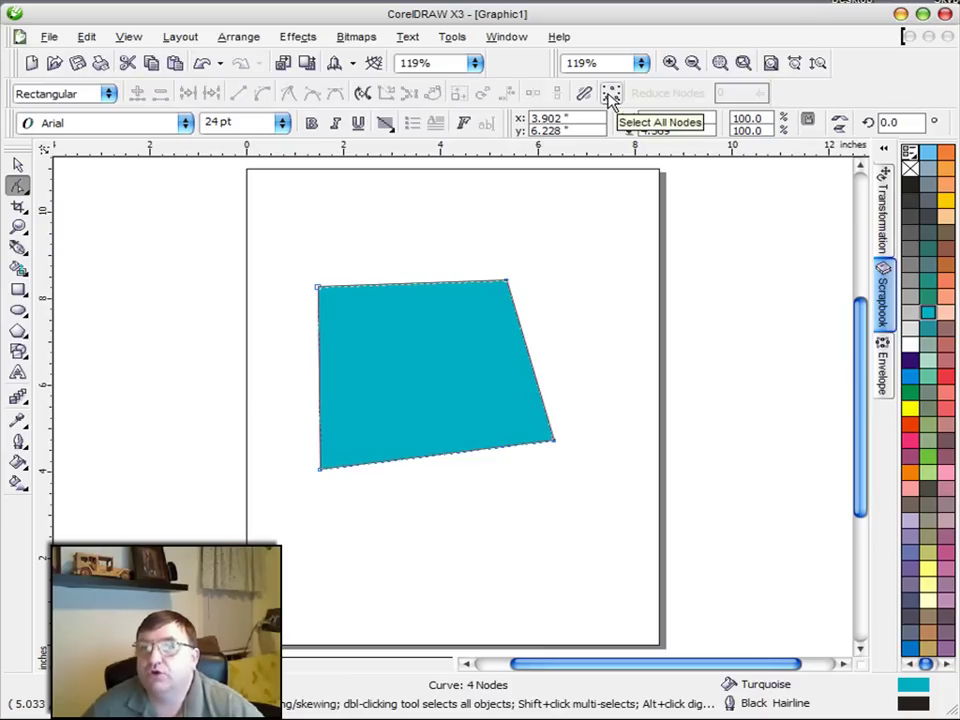
click(611, 94)
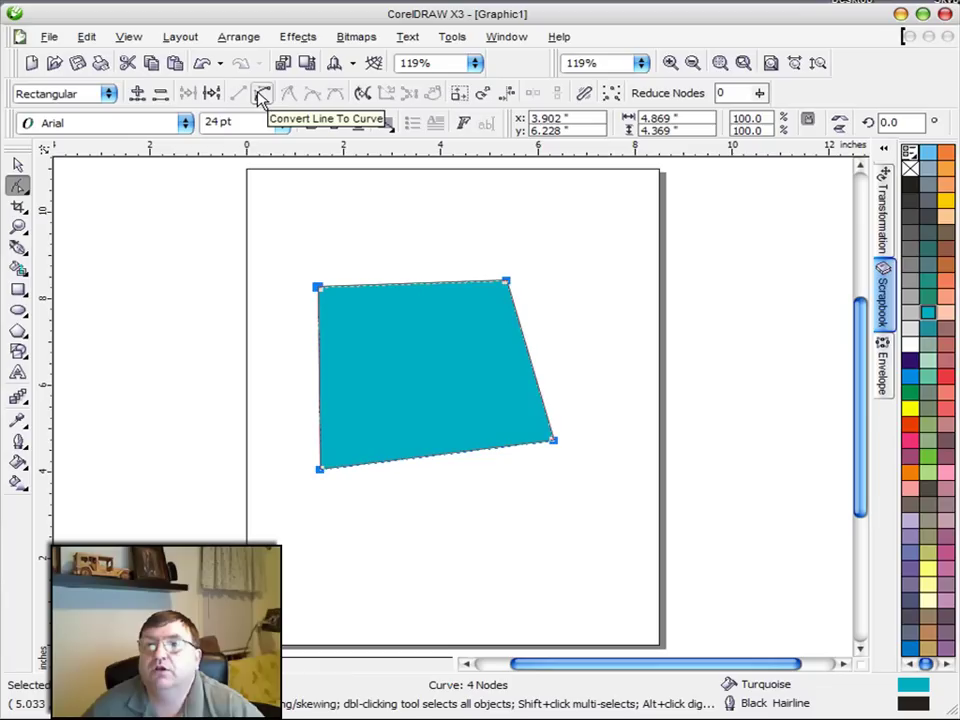
click(259, 94)
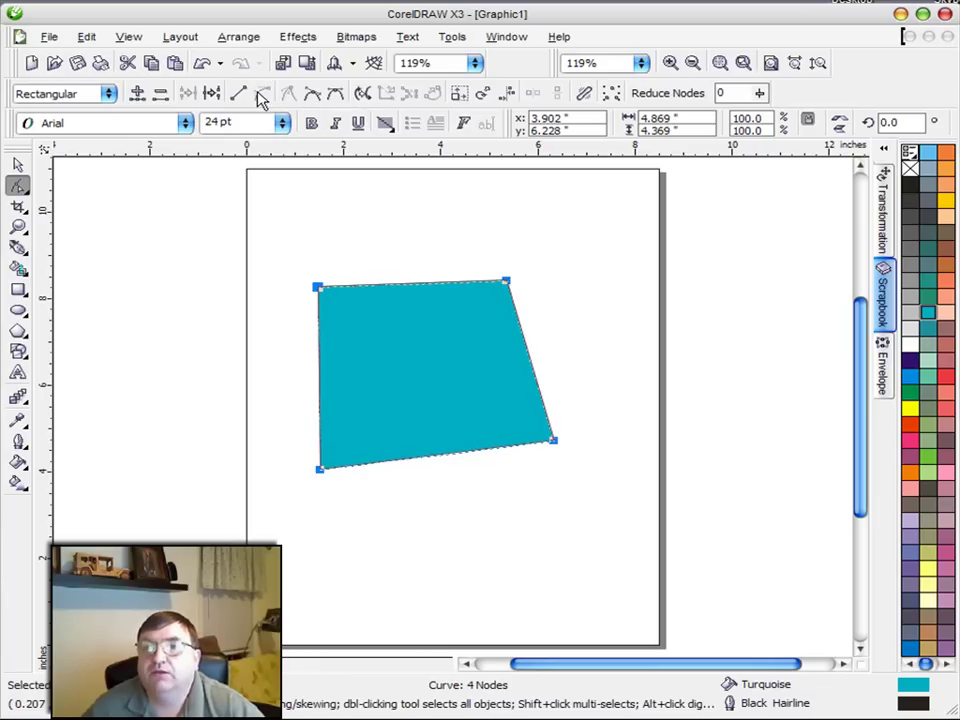
Arch the top, left and bottom edges outward and pull the right edge inward
drag(418, 294, 418, 244)
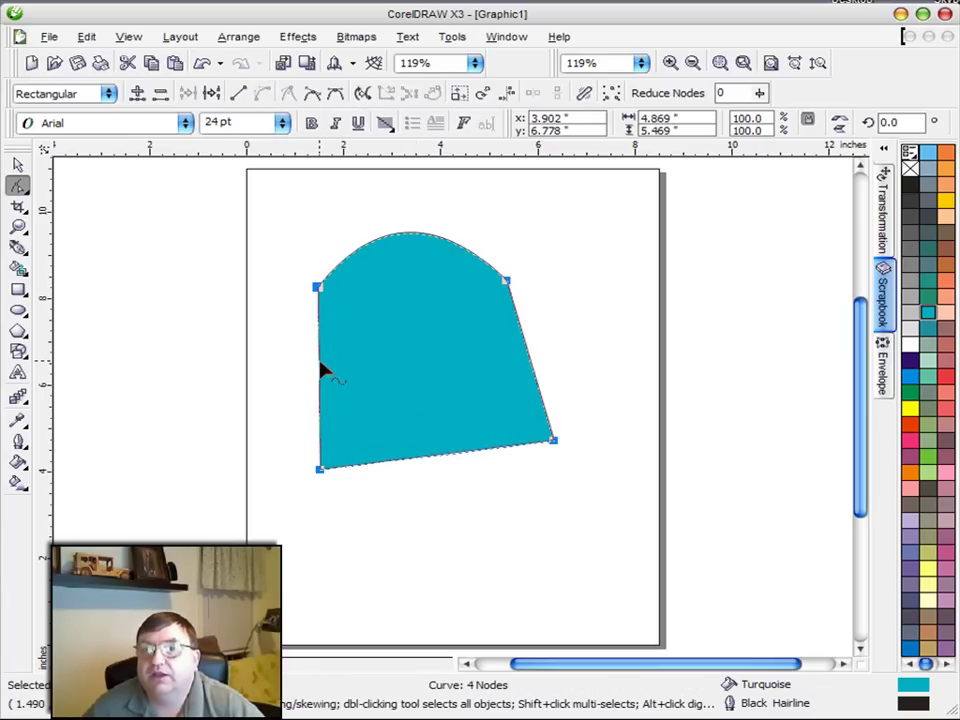
drag(318, 370, 266, 364)
click(452, 476)
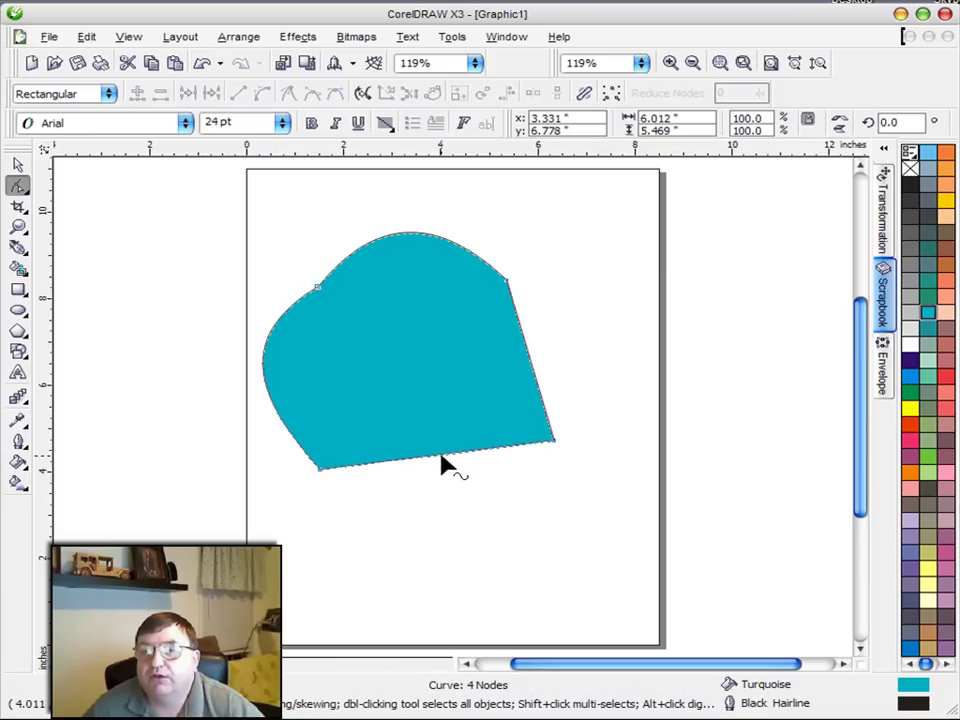
drag(442, 460, 465, 518)
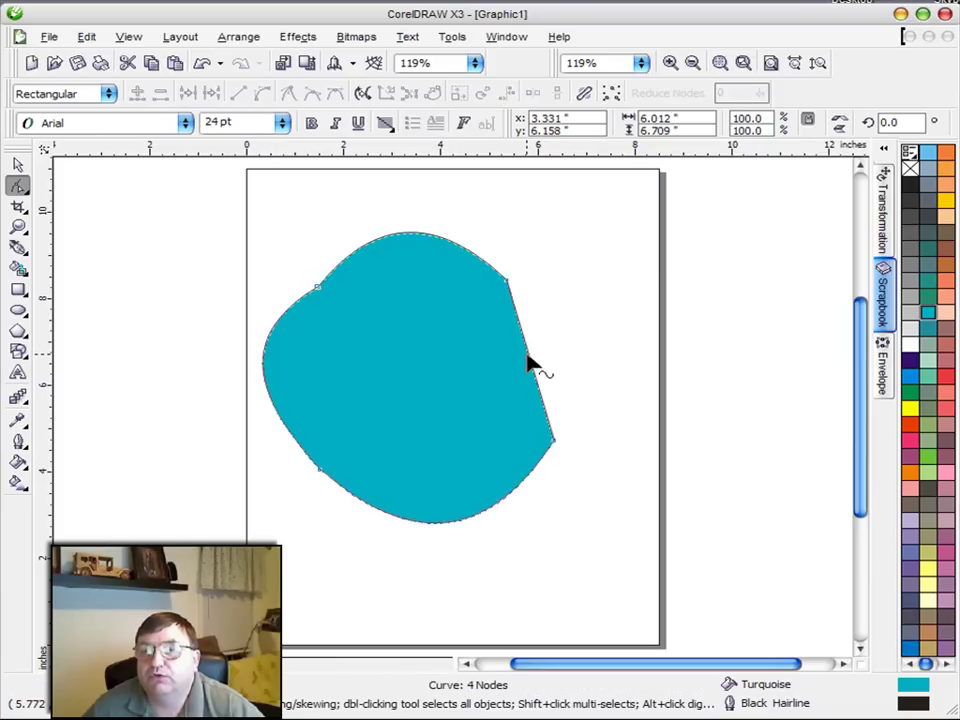
drag(516, 369, 439, 388)
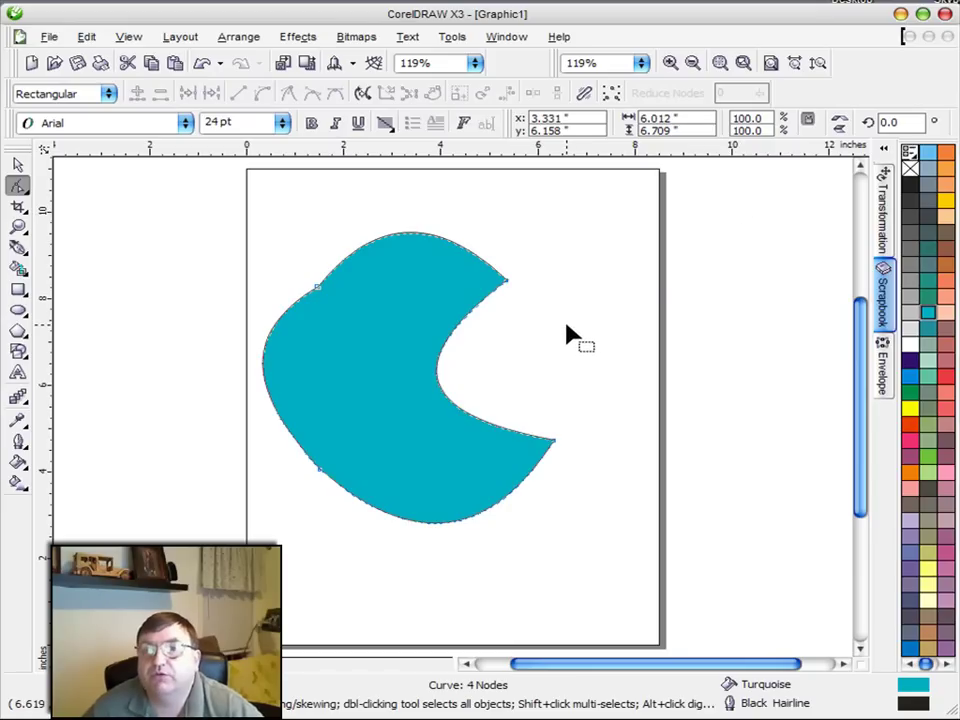
click(17, 164)
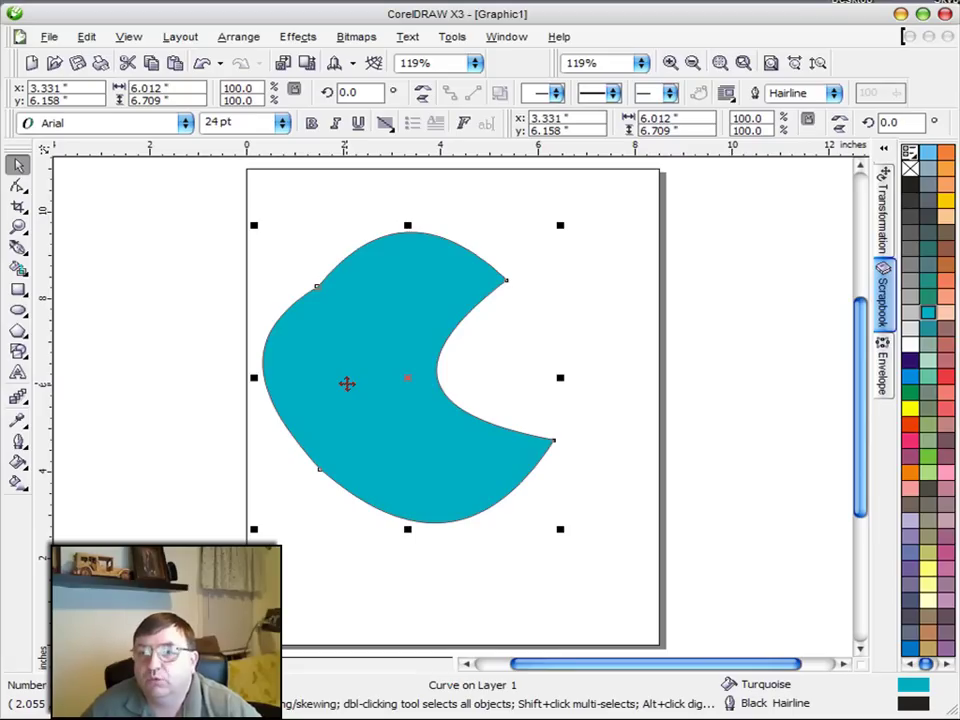
With the 3 Point Curve tool, draw a small curve and an upward arch at the top right
click(20, 247)
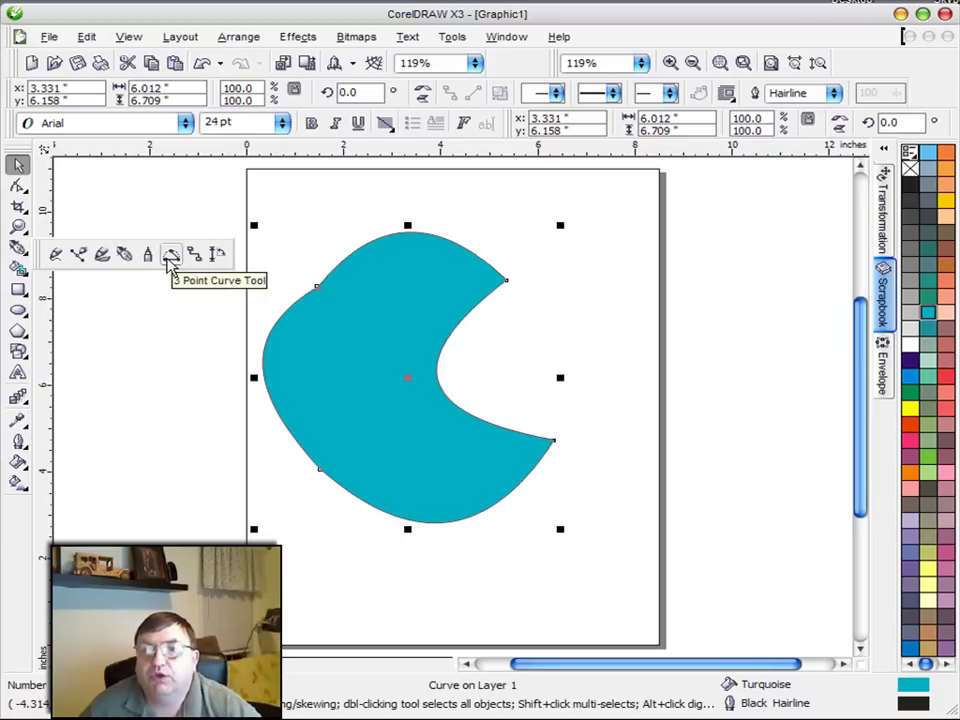
click(170, 256)
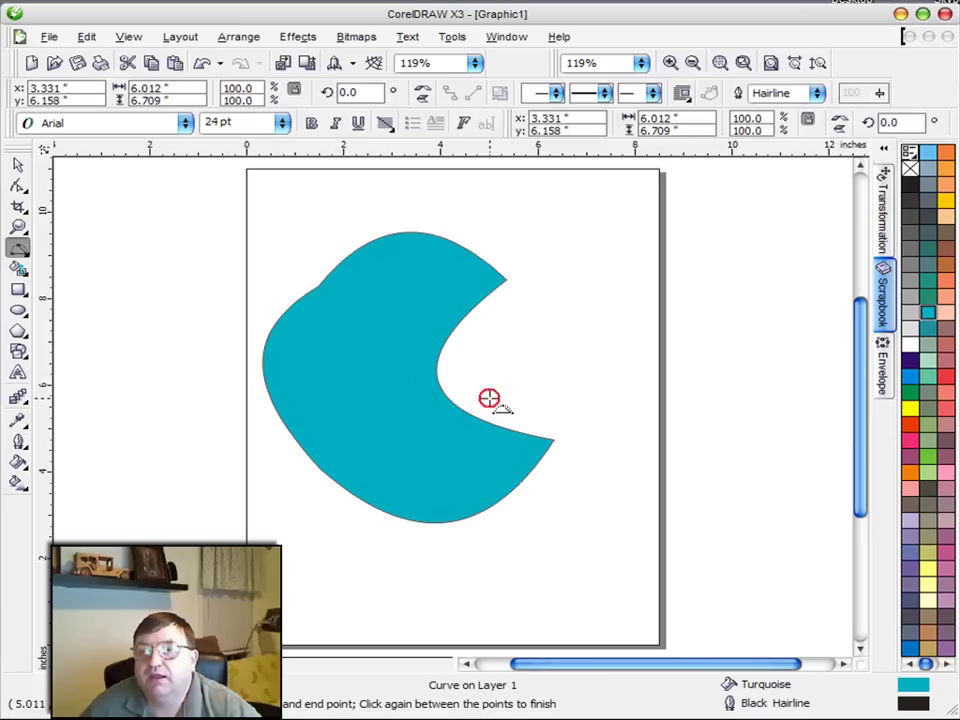
drag(491, 395, 602, 388)
click(600, 388)
drag(544, 279, 760, 280)
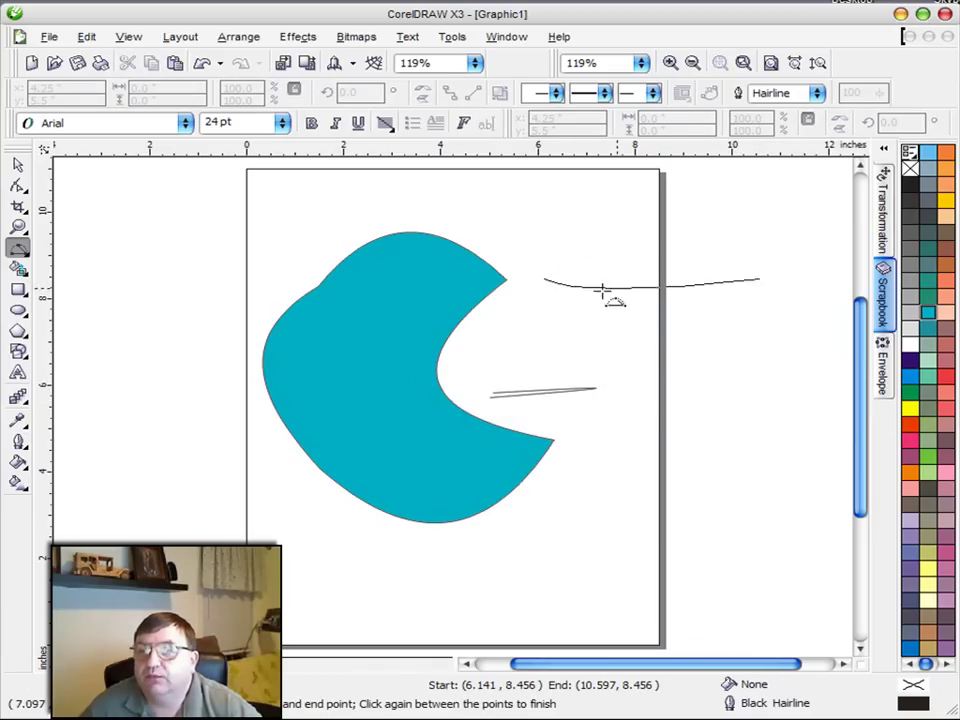
click(628, 207)
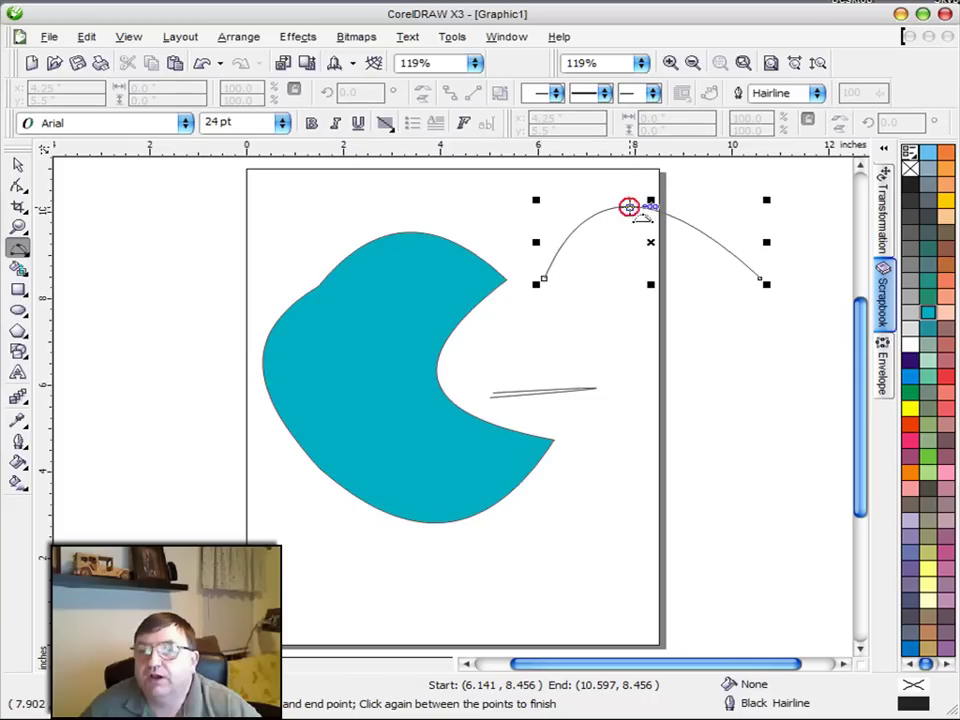
Draw a second arch, close it with a downward bow into a leaf, and fill it Ghost Green
drag(529, 357, 743, 373)
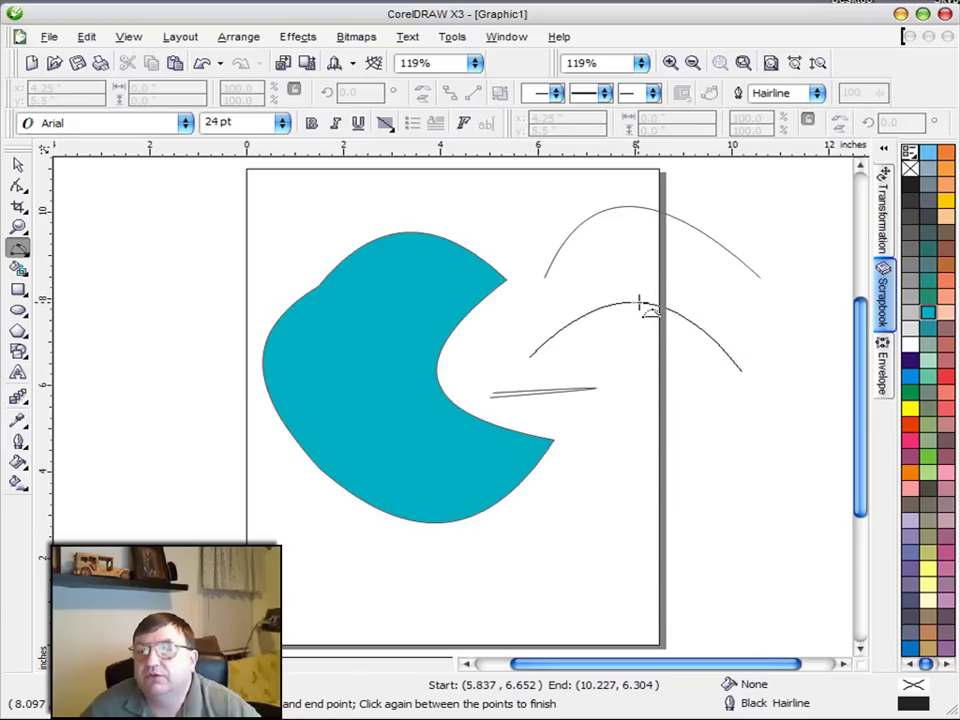
click(635, 298)
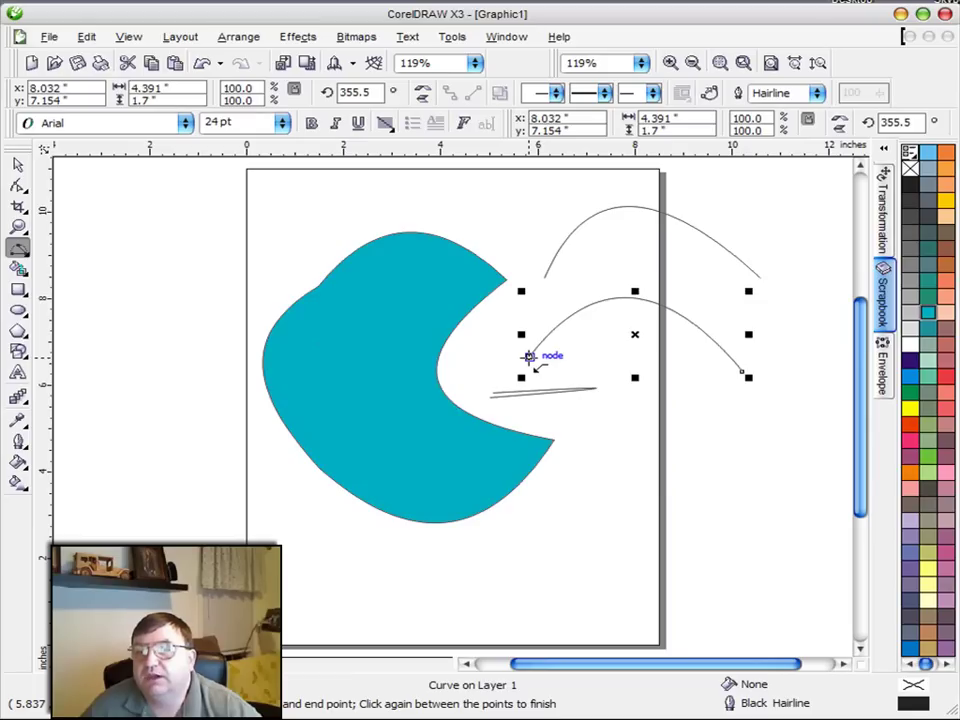
drag(528, 356, 742, 373)
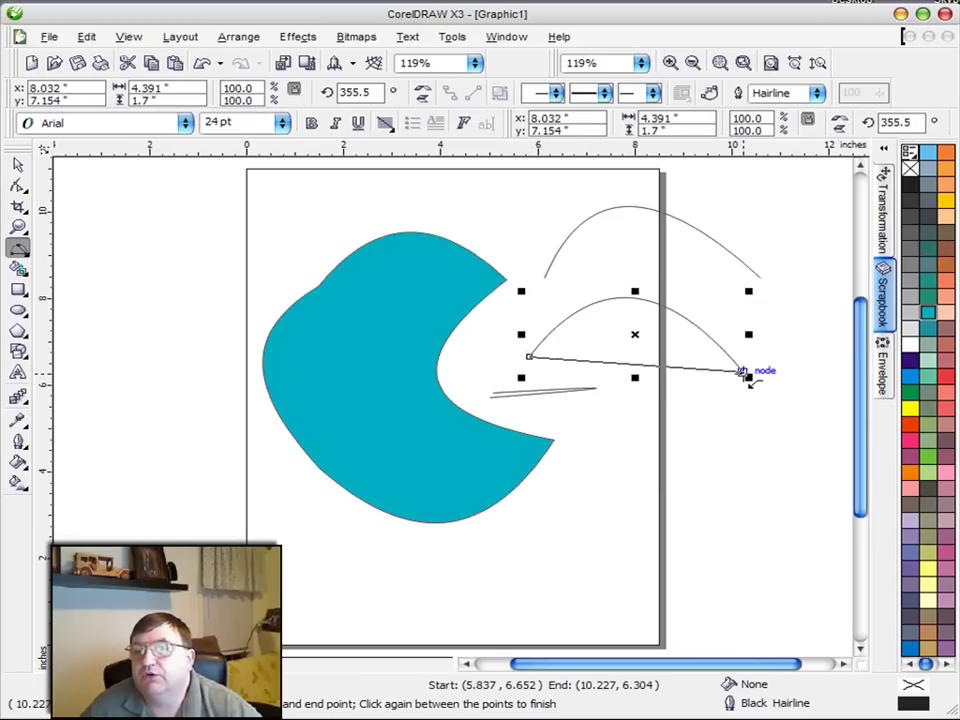
click(634, 495)
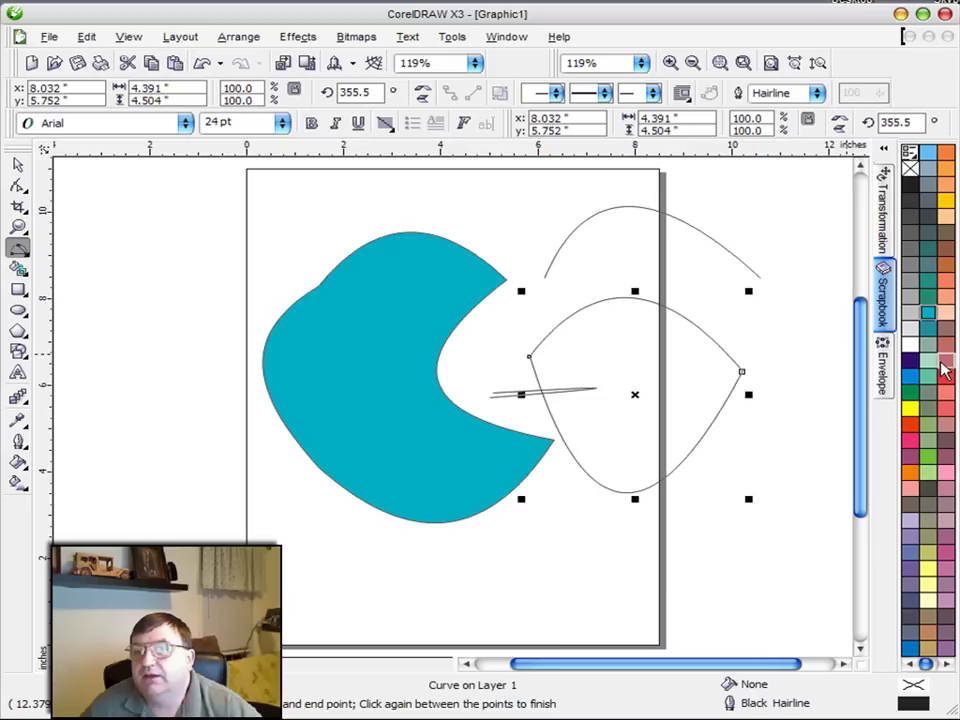
click(929, 363)
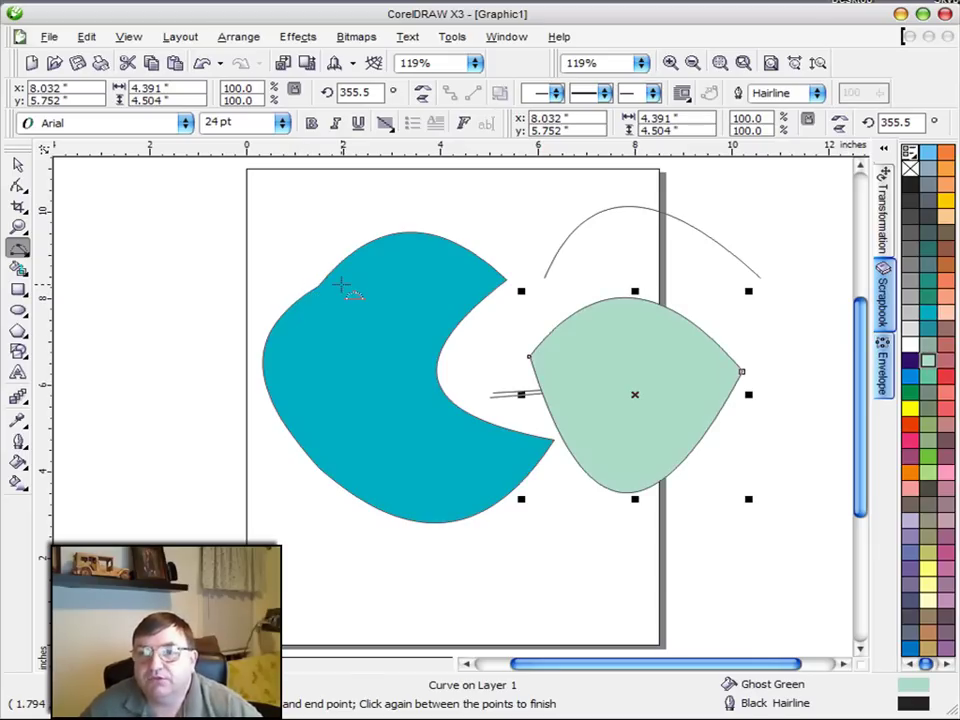
click(20, 165)
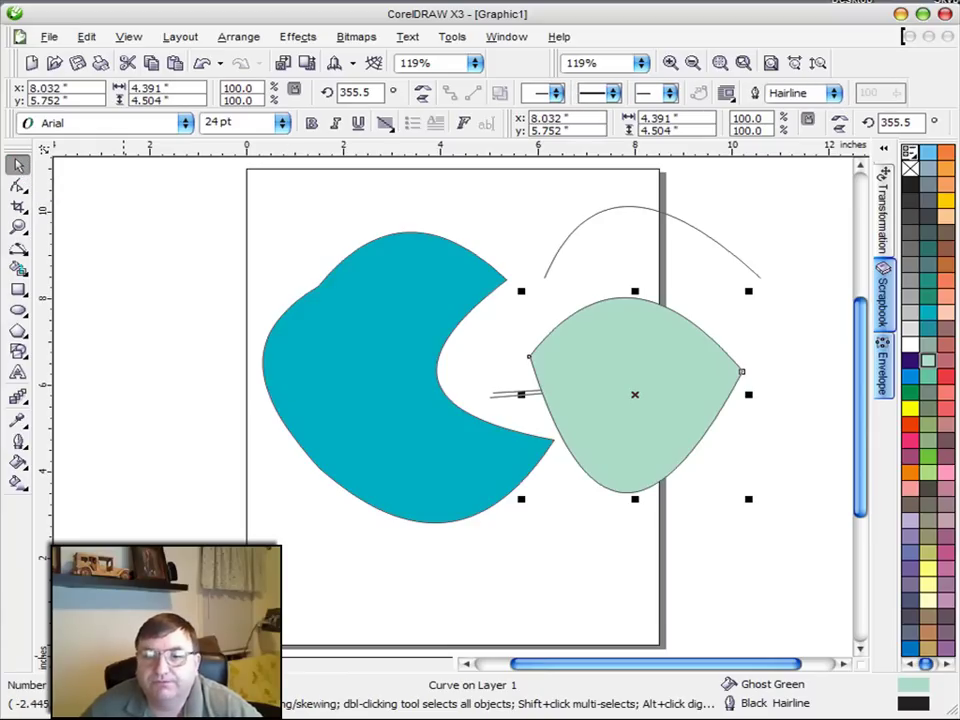